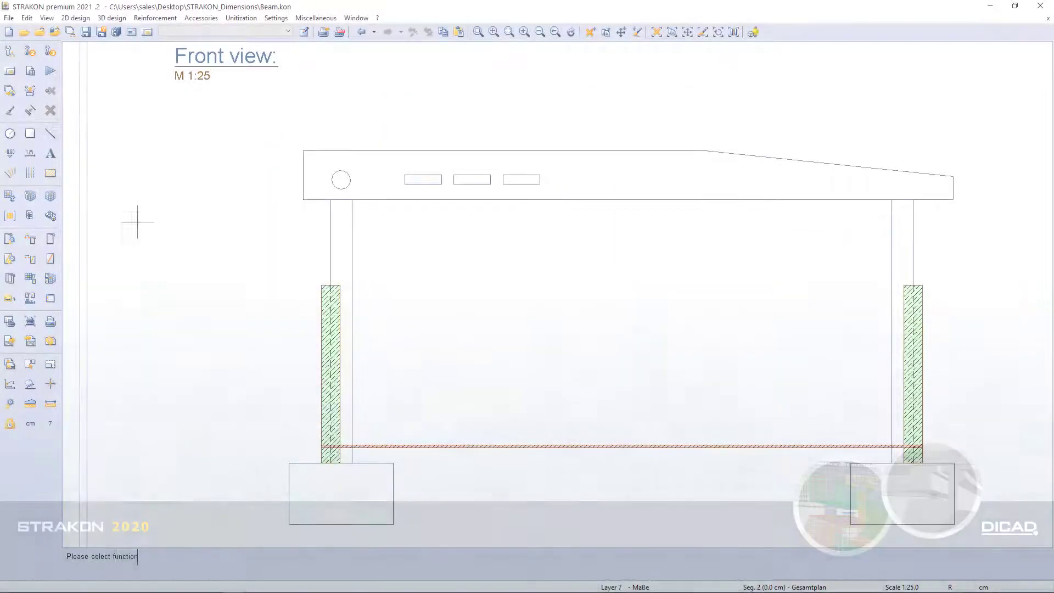
Add a parallel line dimension above the beam's sloped top edge, using text pen 0.50 (4)
{"action": "left_click", "coordinate": [35, 157]}
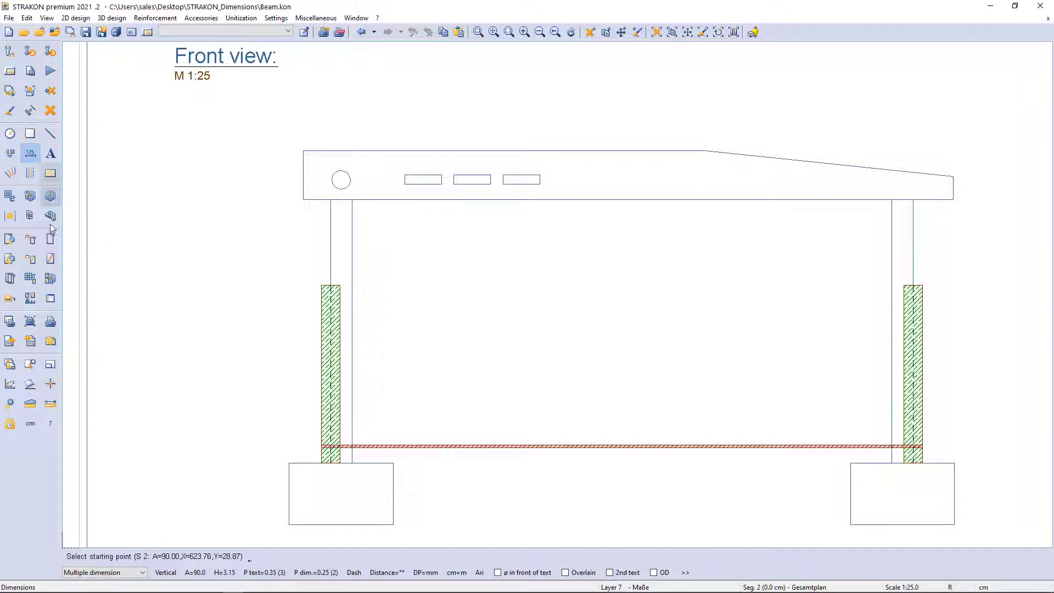
{"action": "left_click", "coordinate": [143, 572]}
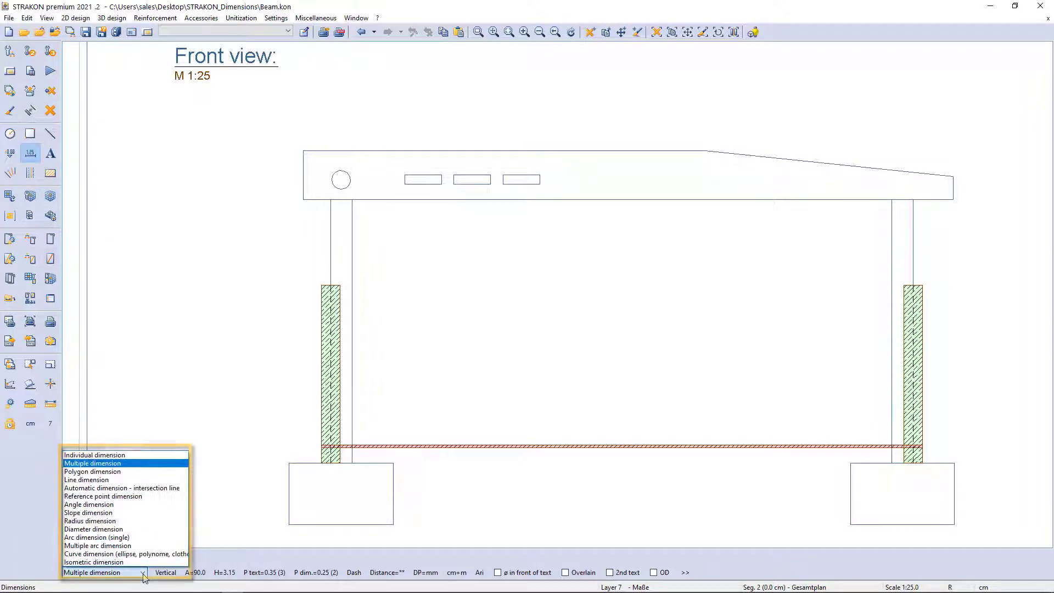
{"action": "left_click", "coordinate": [115, 481]}
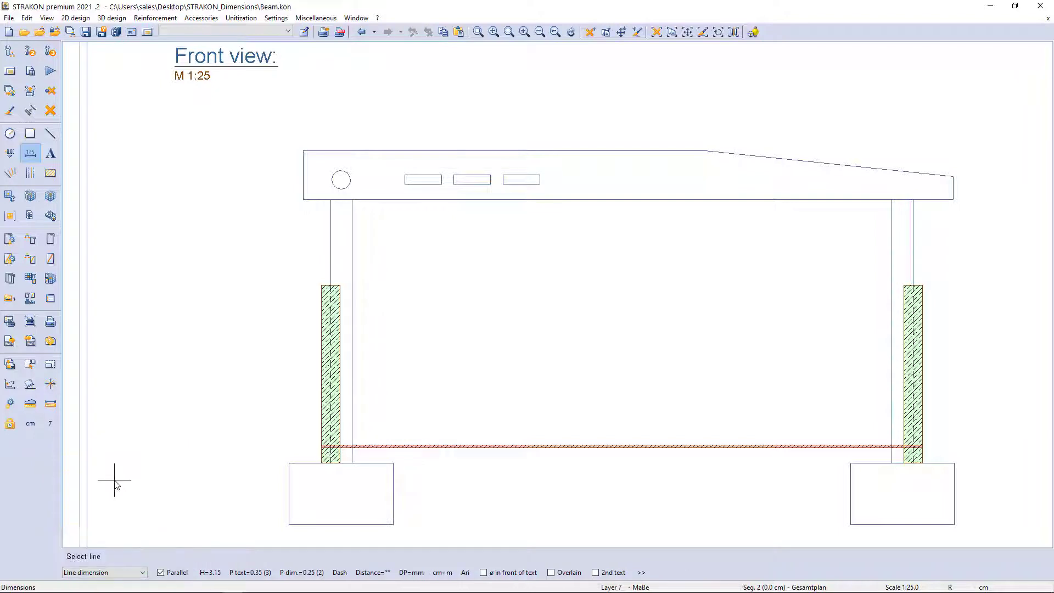
{"action": "left_click", "coordinate": [256, 572]}
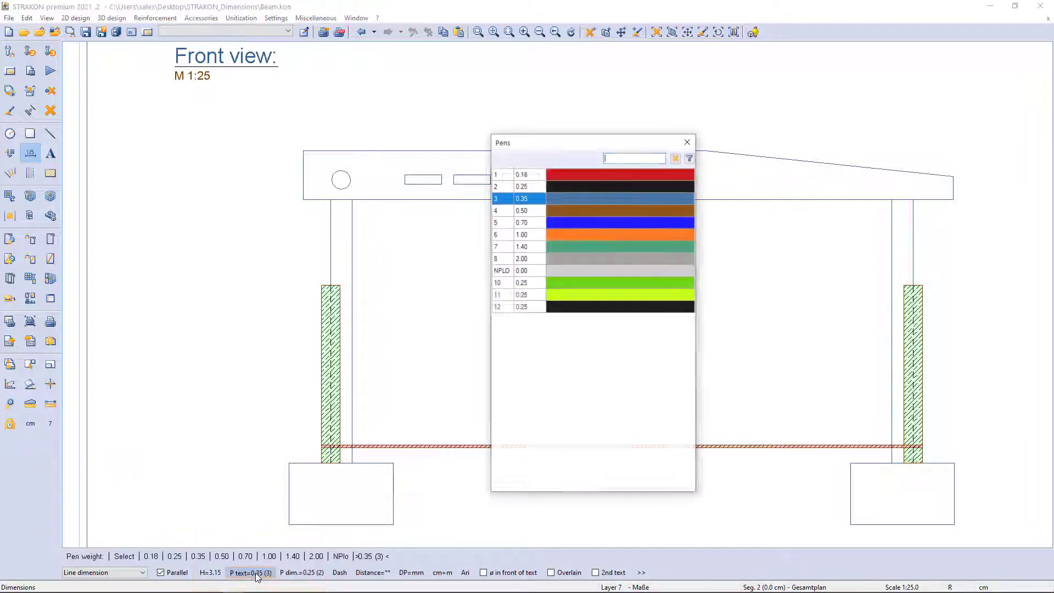
{"action": "left_click", "coordinate": [575, 215]}
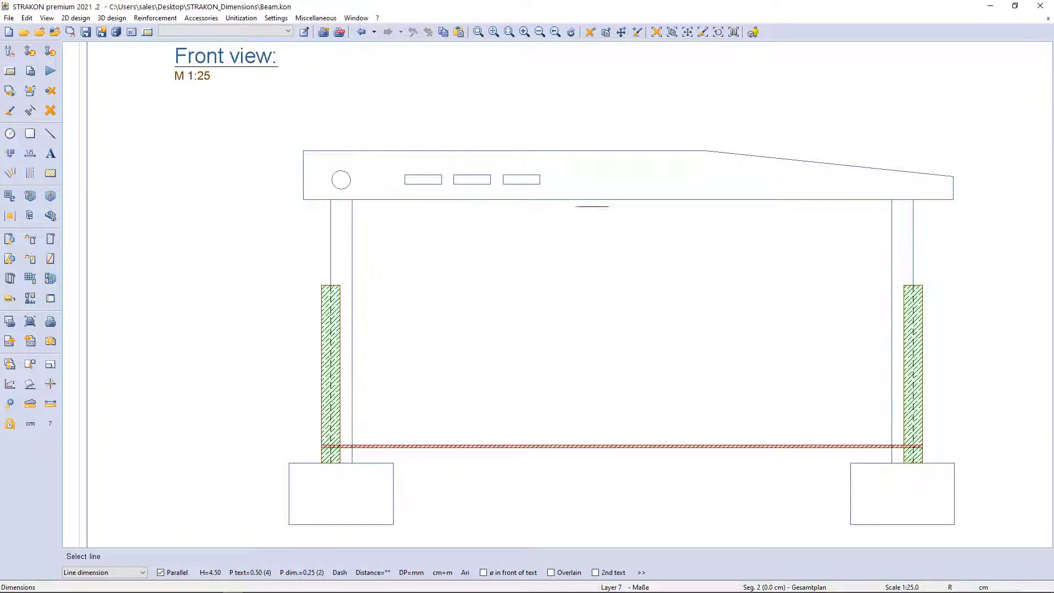
{"action": "left_click", "coordinate": [795, 159]}
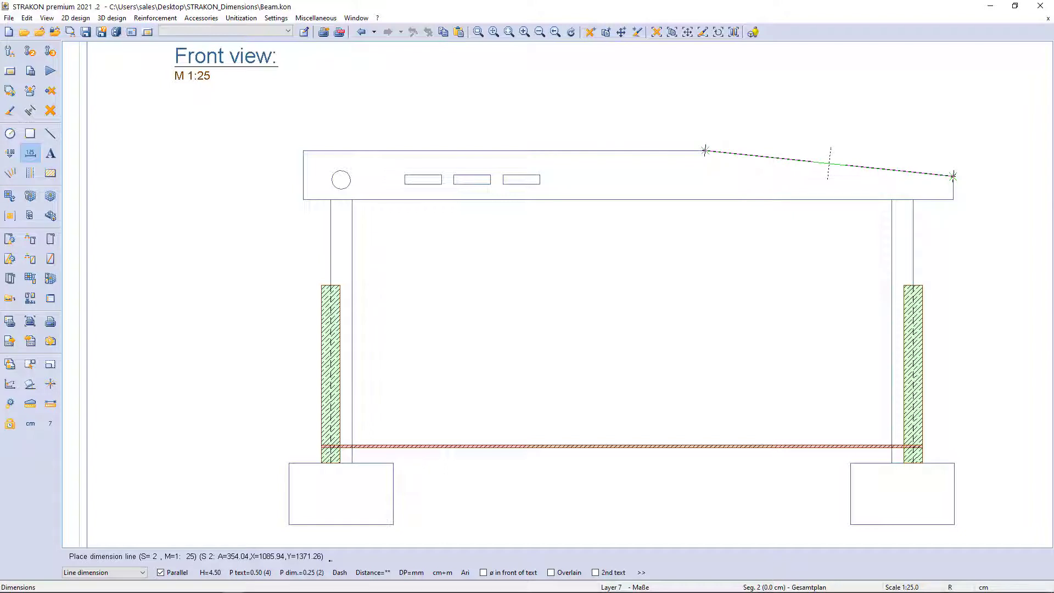
{"action": "left_click", "coordinate": [804, 143]}
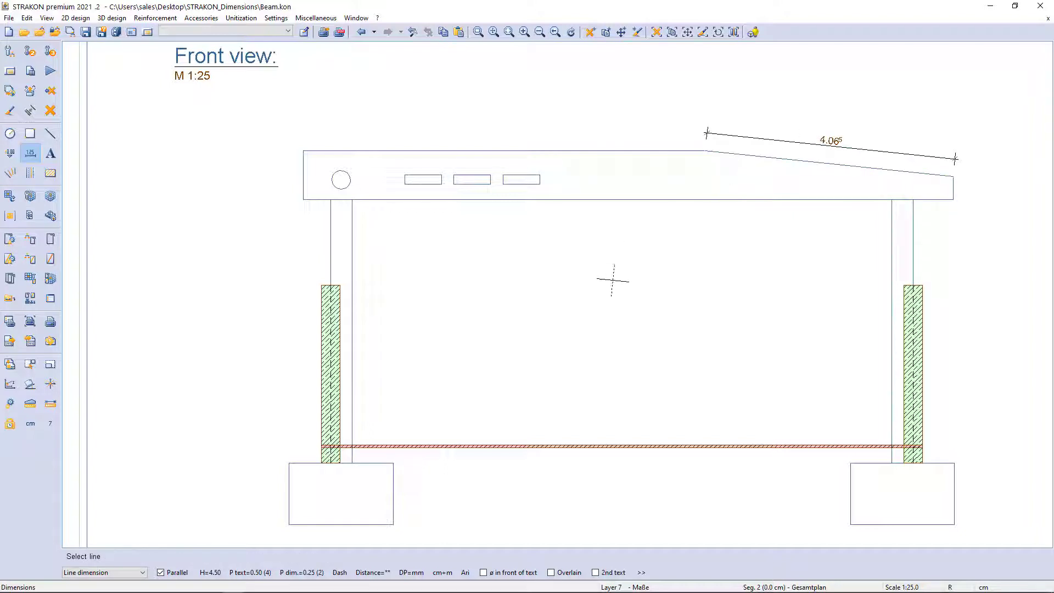
Switch to Multiple dimension and set its automatic dimension text position to Type A
{"action": "left_click", "coordinate": [132, 572]}
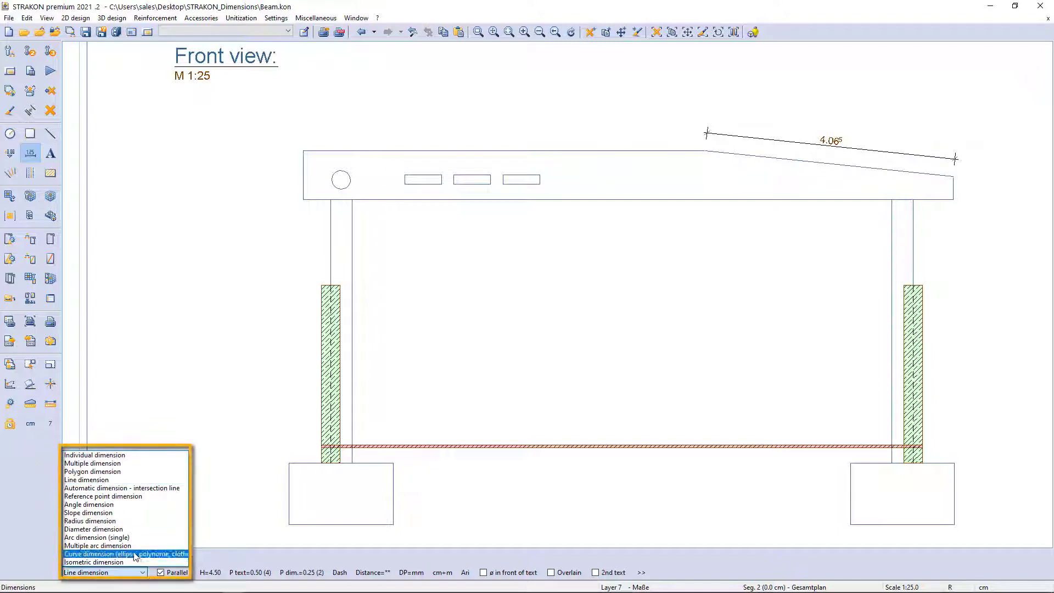
{"action": "left_click", "coordinate": [106, 463]}
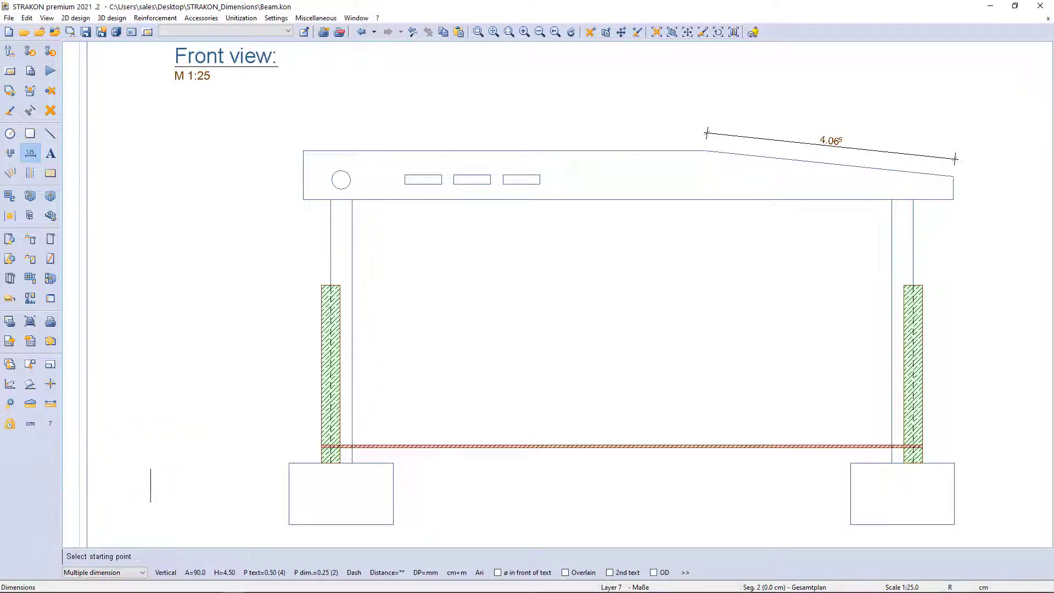
{"action": "left_click", "coordinate": [686, 573]}
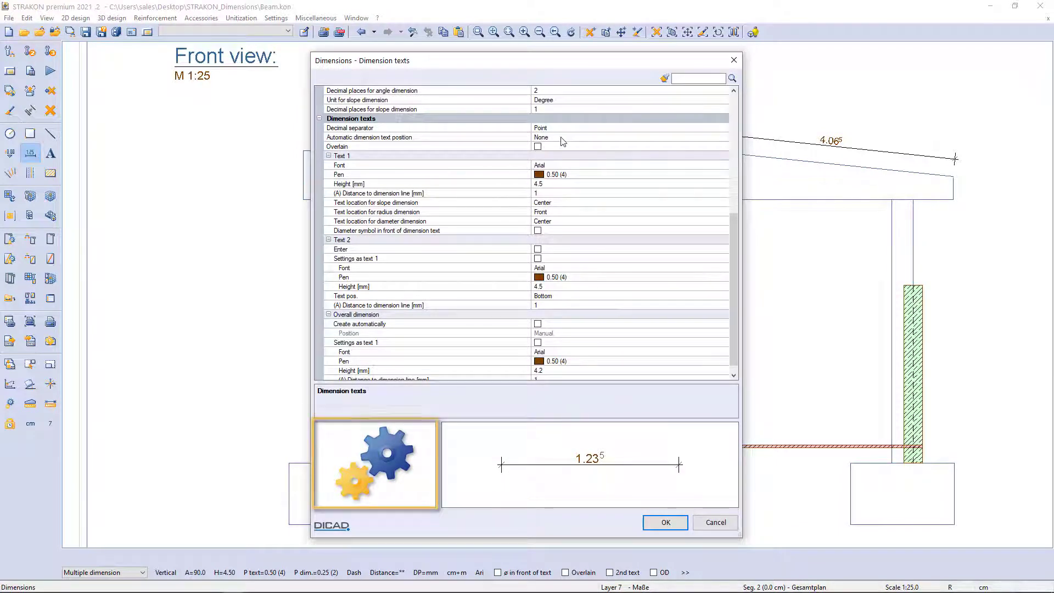
{"action": "left_click", "coordinate": [654, 137]}
{"action": "left_click", "coordinate": [723, 137]}
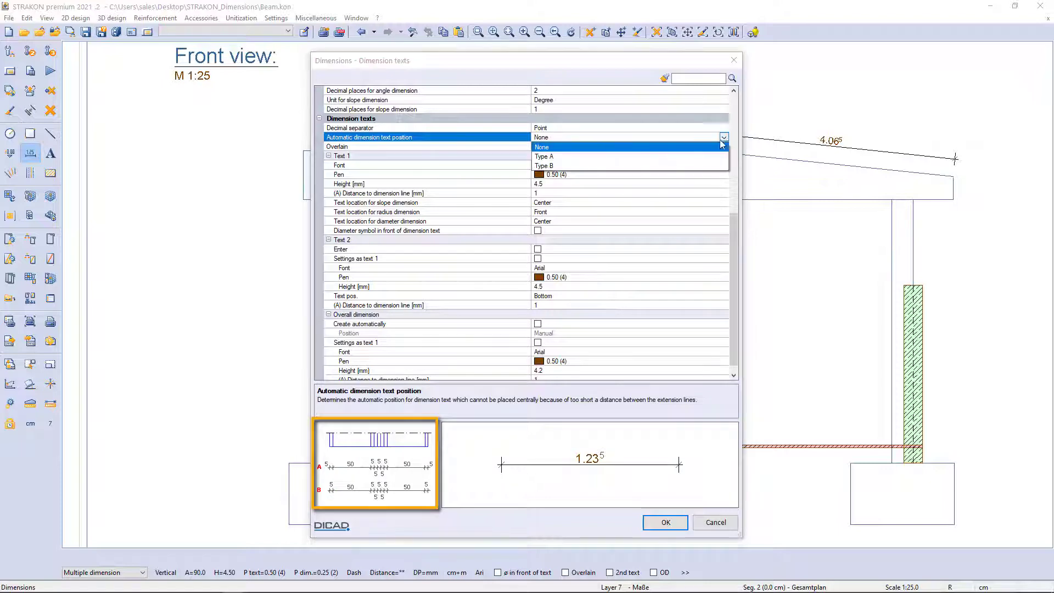
{"action": "left_click", "coordinate": [548, 152]}
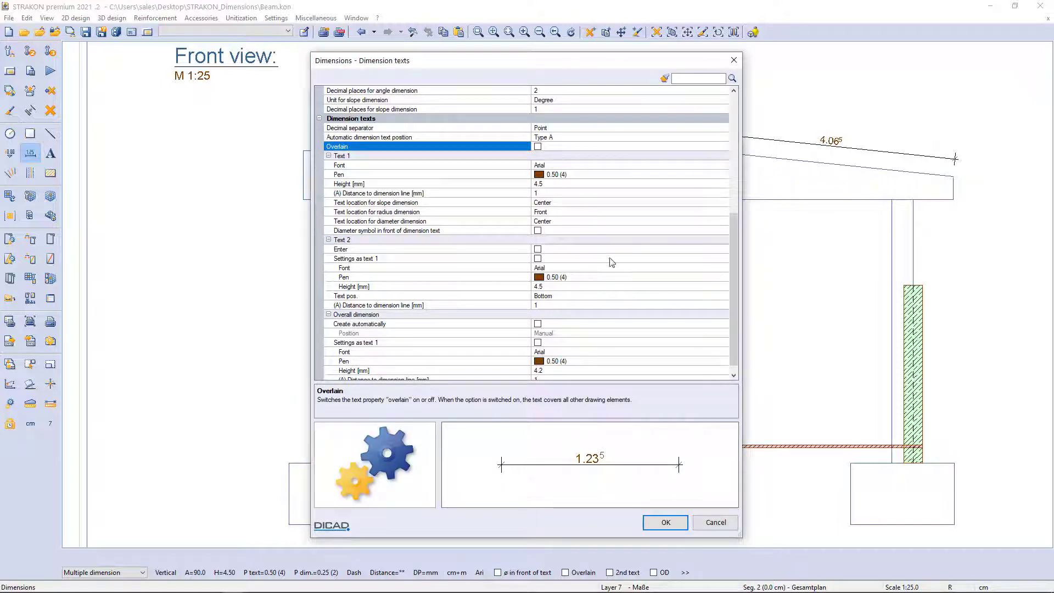
{"action": "left_click", "coordinate": [665, 522]}
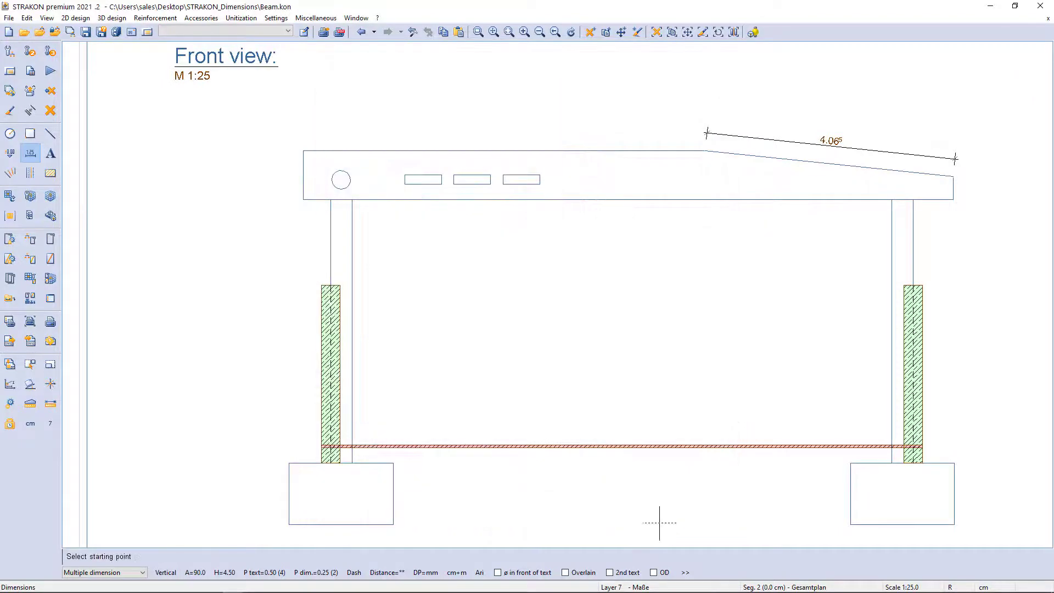
Create a vertical dimension chain left of the structure through both slope ends, beam underside, green hatch top, red strip, and left footing's top and bottom
{"action": "left_click", "coordinate": [705, 150]}
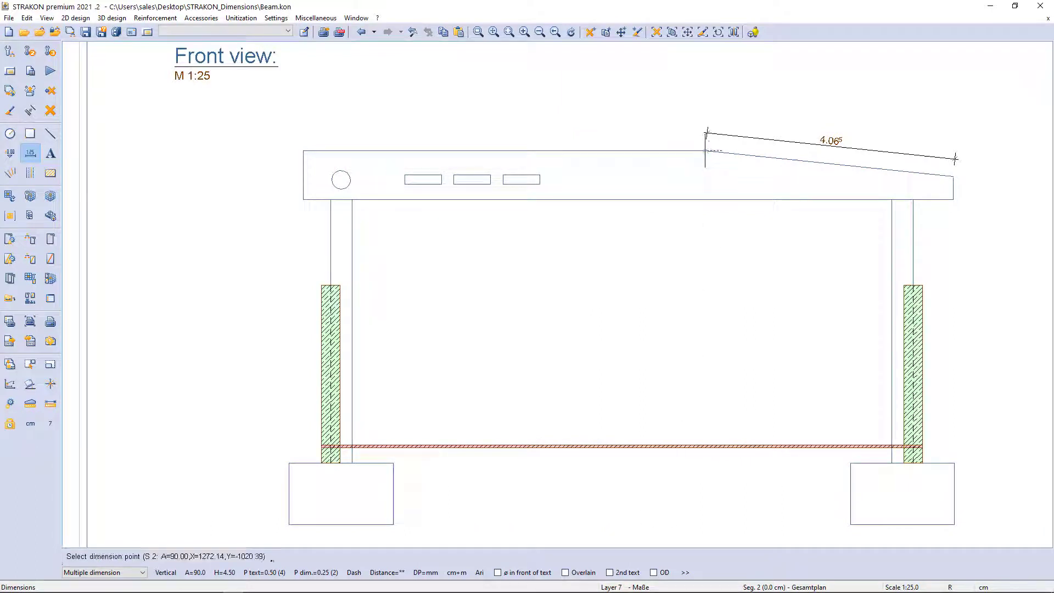
{"action": "left_click", "coordinate": [952, 176]}
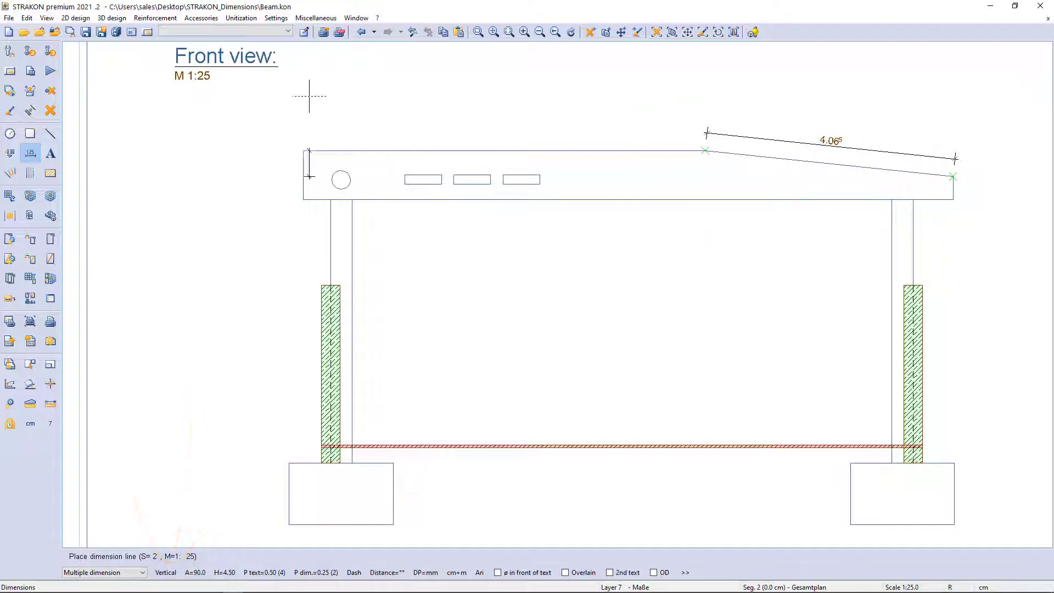
{"action": "left_click", "coordinate": [247, 101]}
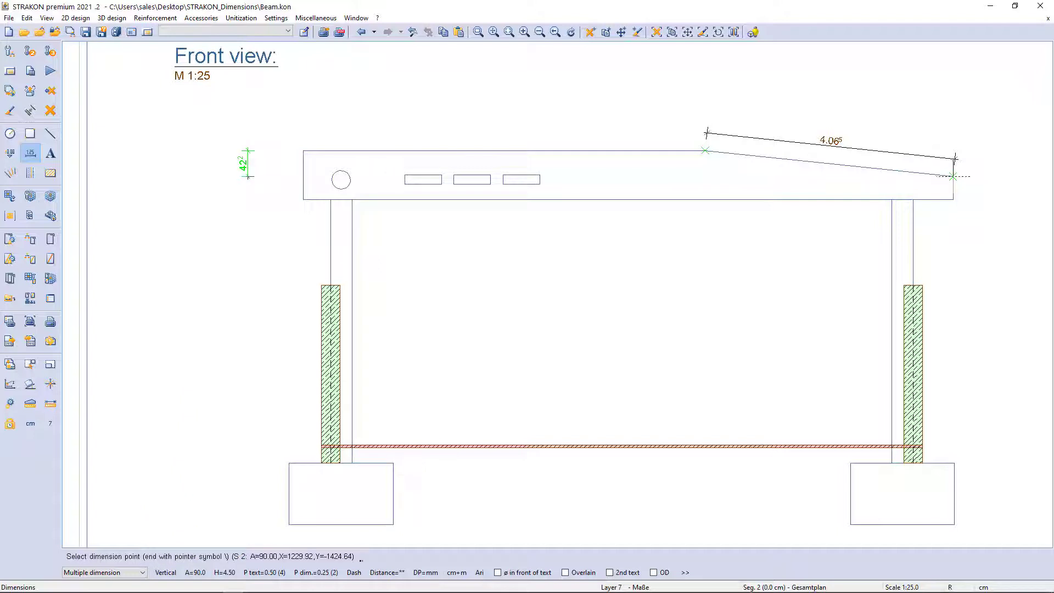
{"action": "left_click", "coordinate": [303, 199]}
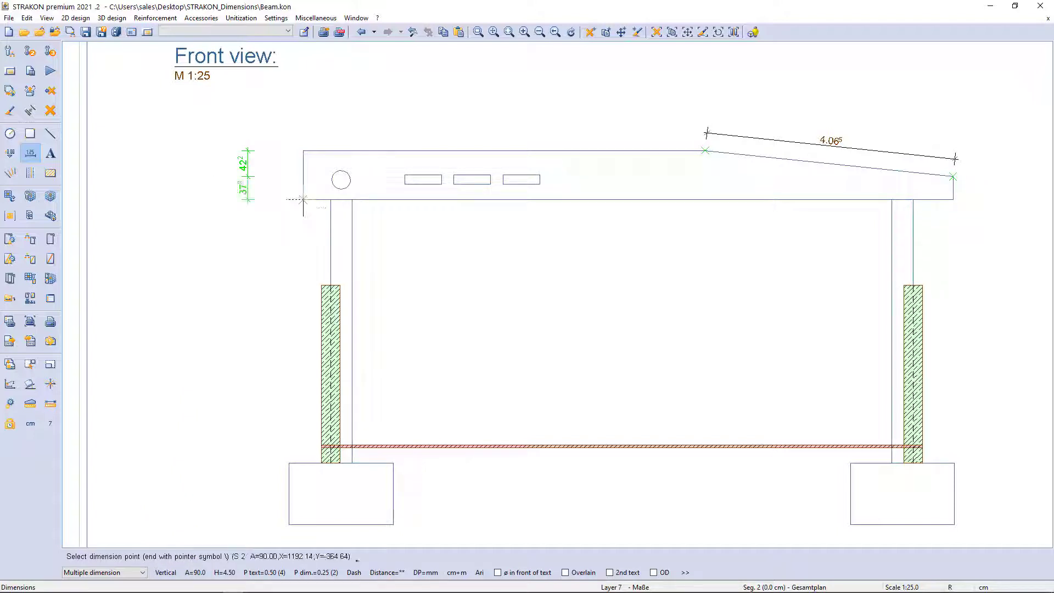
{"action": "left_click", "coordinate": [321, 286]}
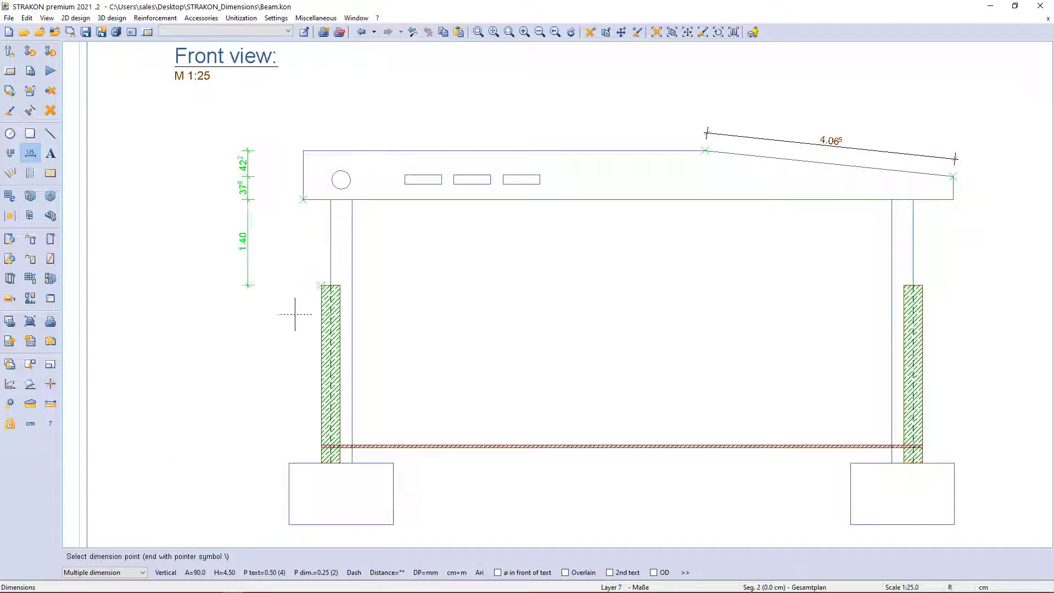
{"action": "left_click", "coordinate": [290, 524]}
{"action": "left_click", "coordinate": [291, 465]}
{"action": "left_click", "coordinate": [321, 445]}
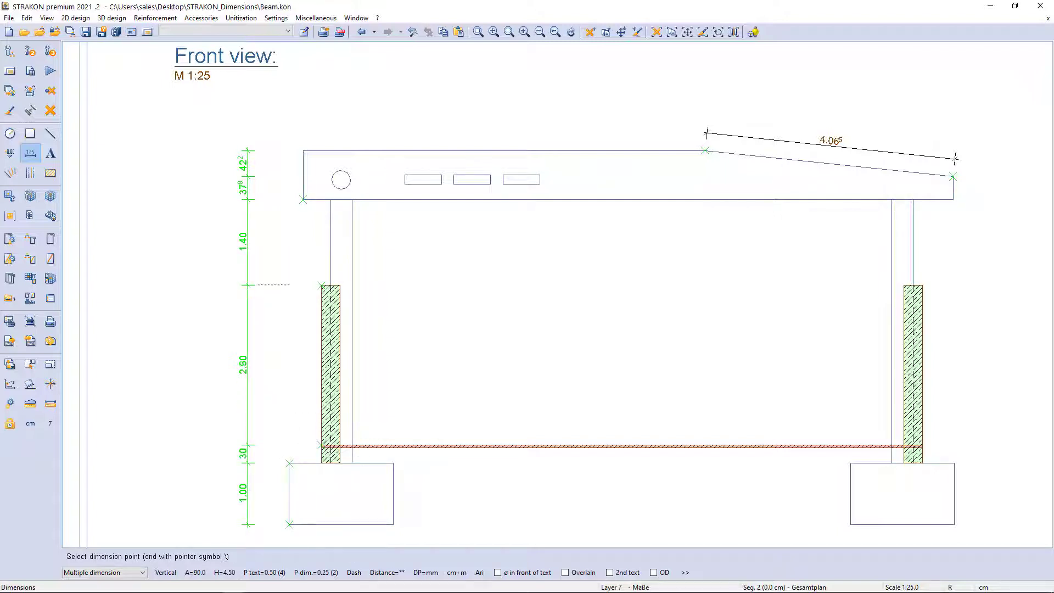
Remove the beam's lower-left corner from the vertical dimension chain, add it again and finish the chain
{"action": "left_click", "coordinate": [302, 199]}
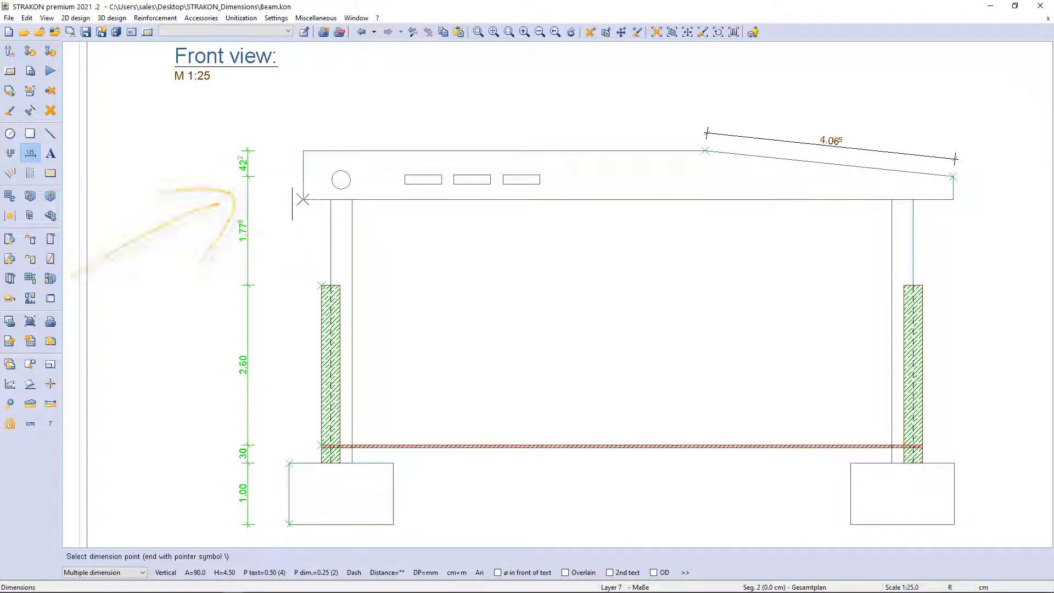
{"action": "left_click", "coordinate": [303, 199]}
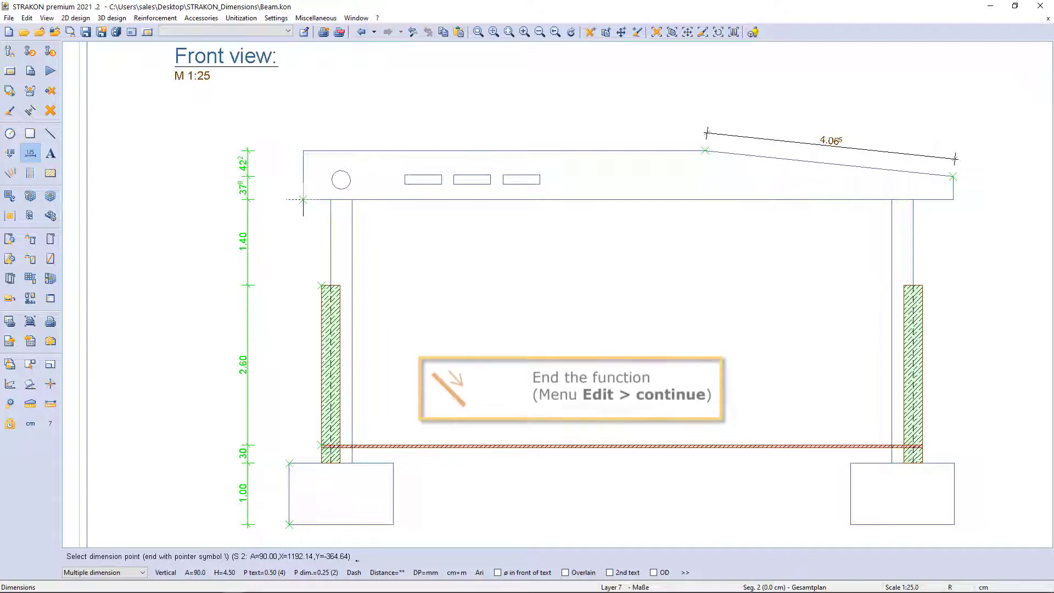
{"action": "left_click_drag", "start_coordinate": [412, 240], "coordinate": [445, 273]}
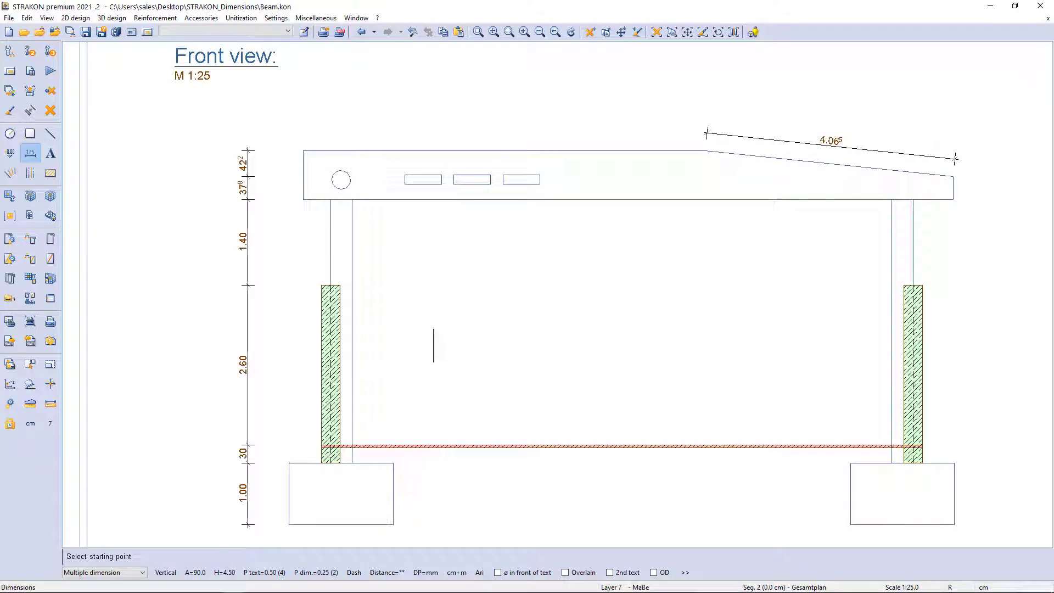
Place a horizontal automatic dimension chain above the beam using an intersection line through its openings, with overall dimension (OD) enabled
{"action": "left_click", "coordinate": [143, 574]}
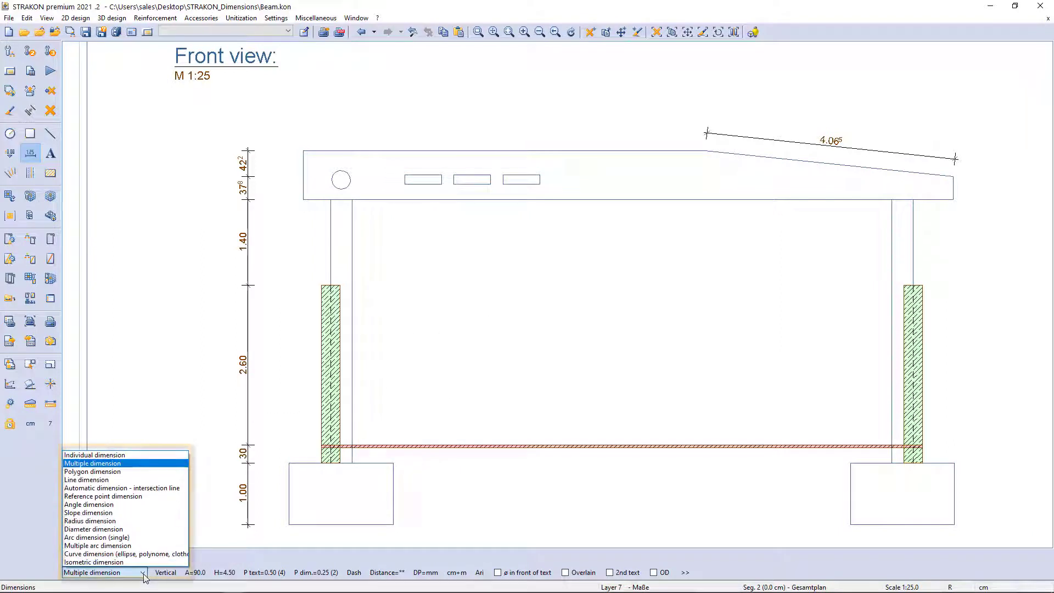
{"action": "left_click", "coordinate": [158, 488]}
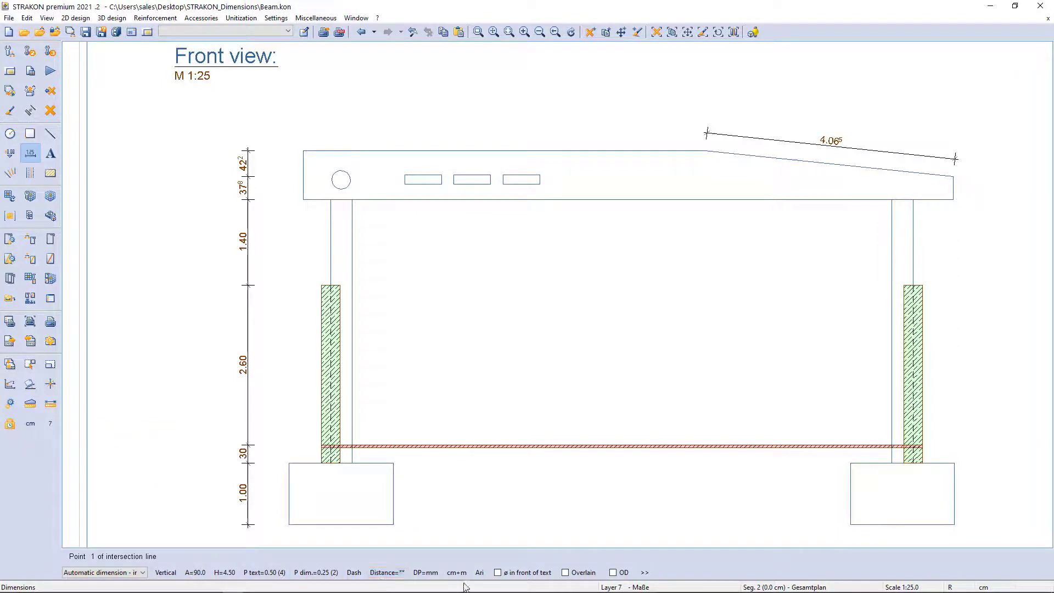
{"action": "left_click", "coordinate": [613, 572]}
{"action": "key", "text": "a"}
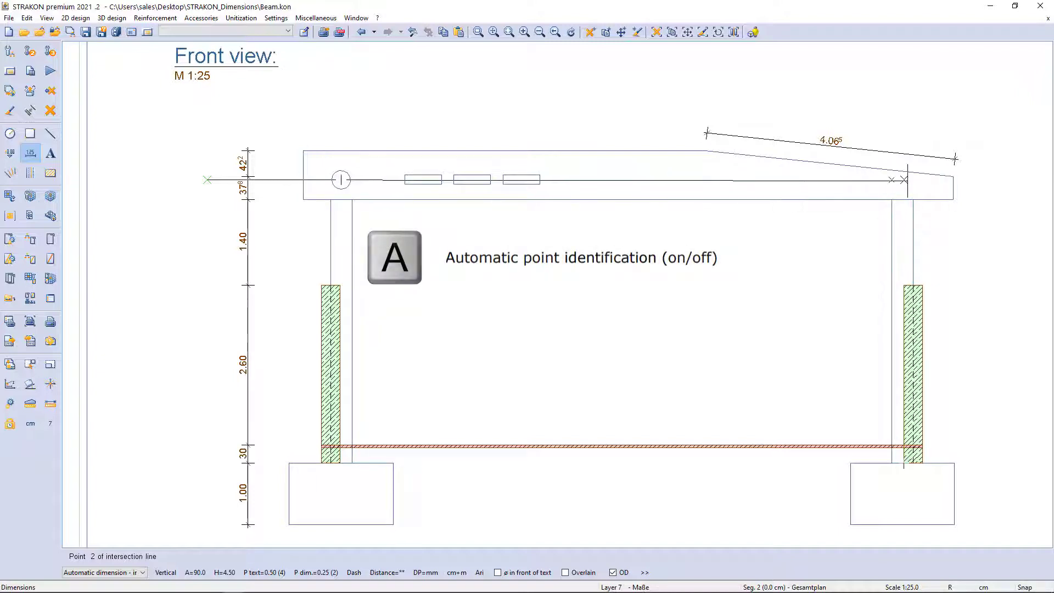
{"action": "left_click", "coordinate": [1016, 179]}
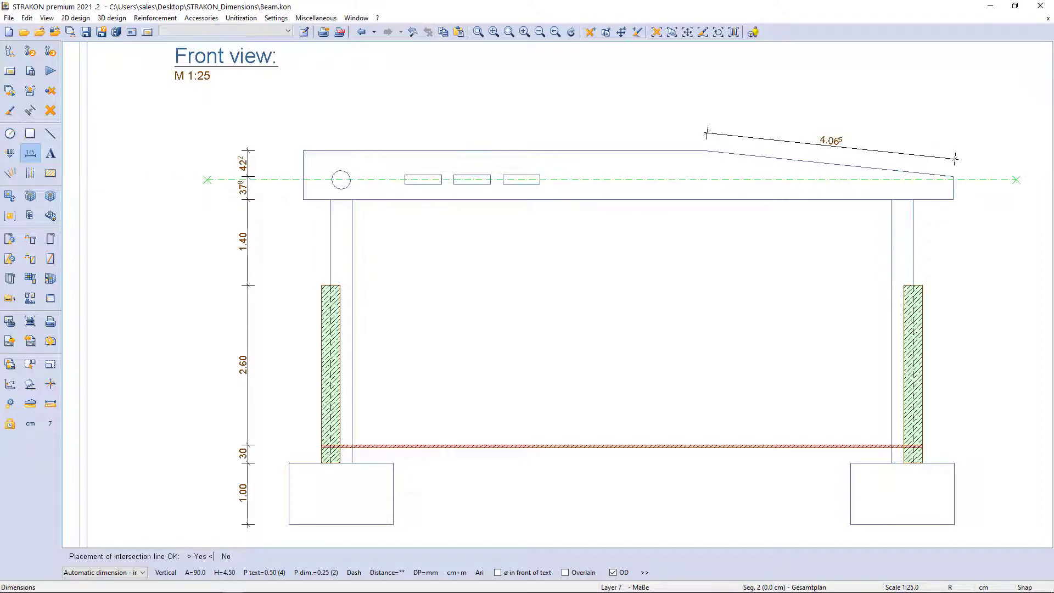
{"action": "left_click", "coordinate": [201, 257]}
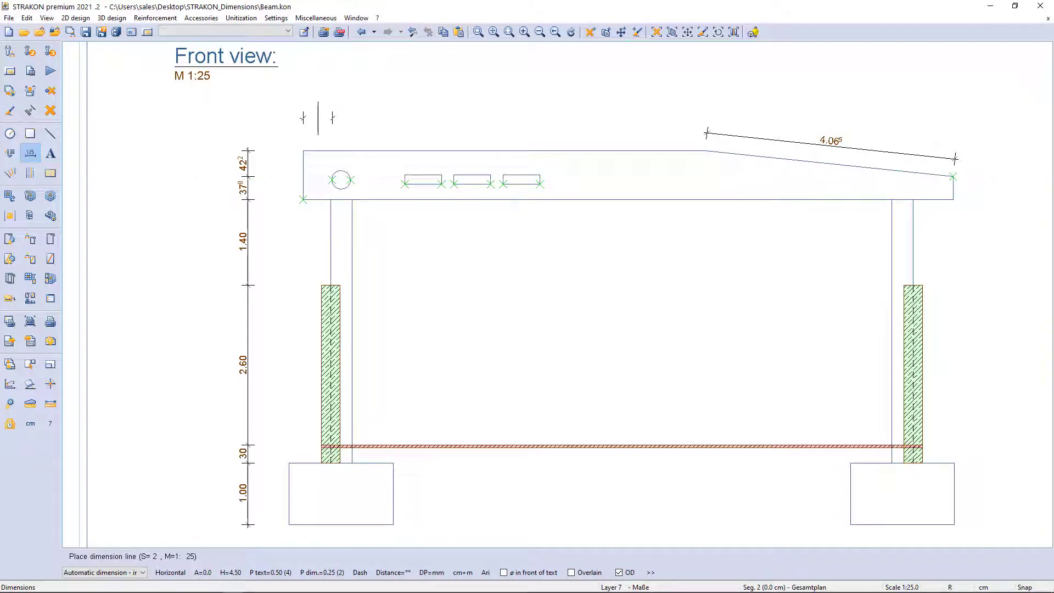
{"action": "left_click", "coordinate": [317, 117]}
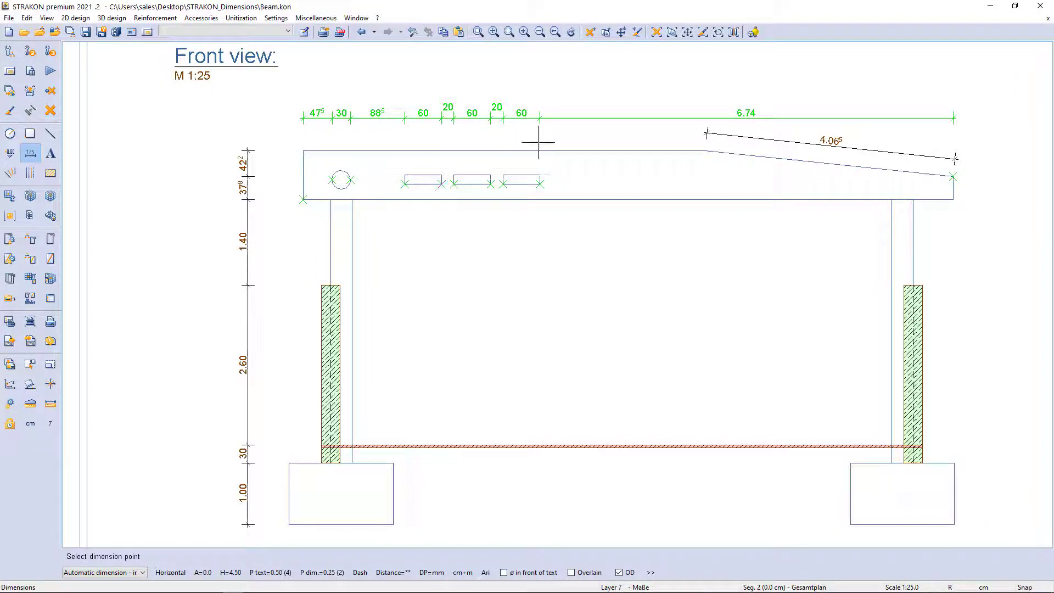
Add the slope's upper start point to the horizontal chain, finish it and place the overall dimension line above
{"action": "left_click", "coordinate": [706, 151]}
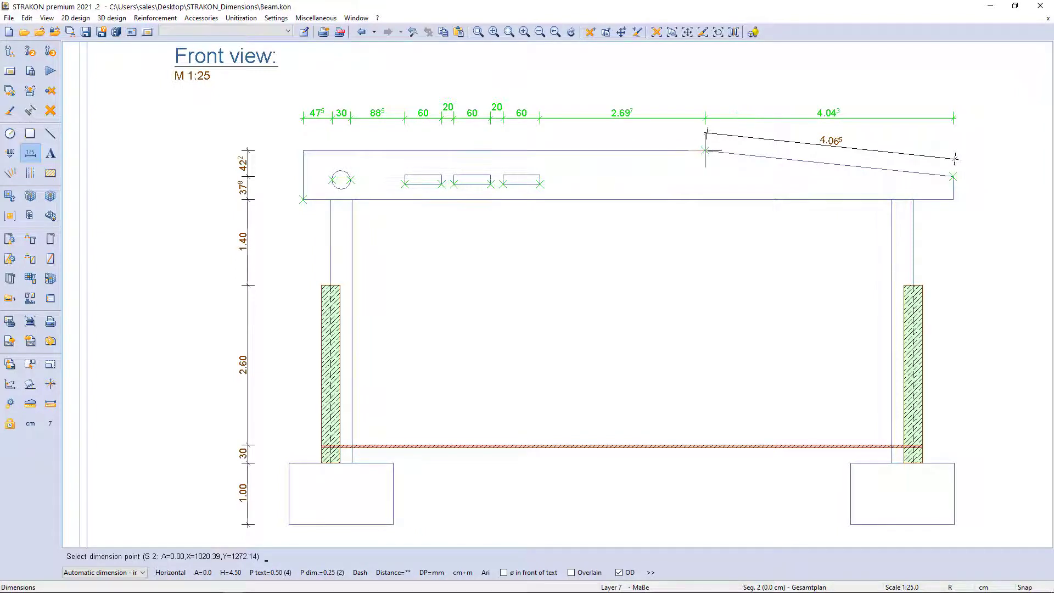
{"action": "right_click", "coordinate": [582, 69]}
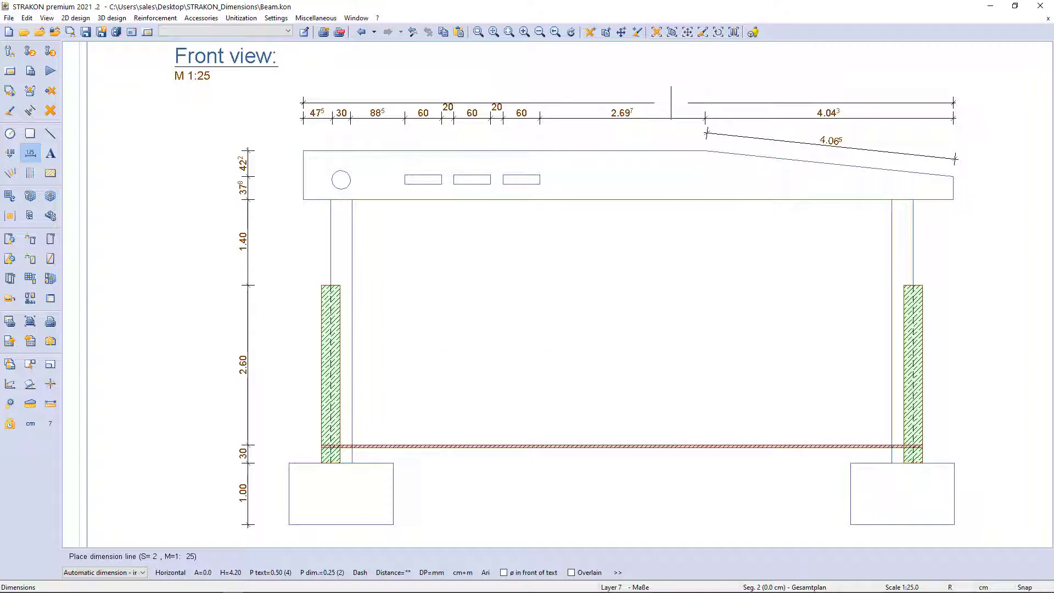
{"action": "left_click", "coordinate": [672, 87]}
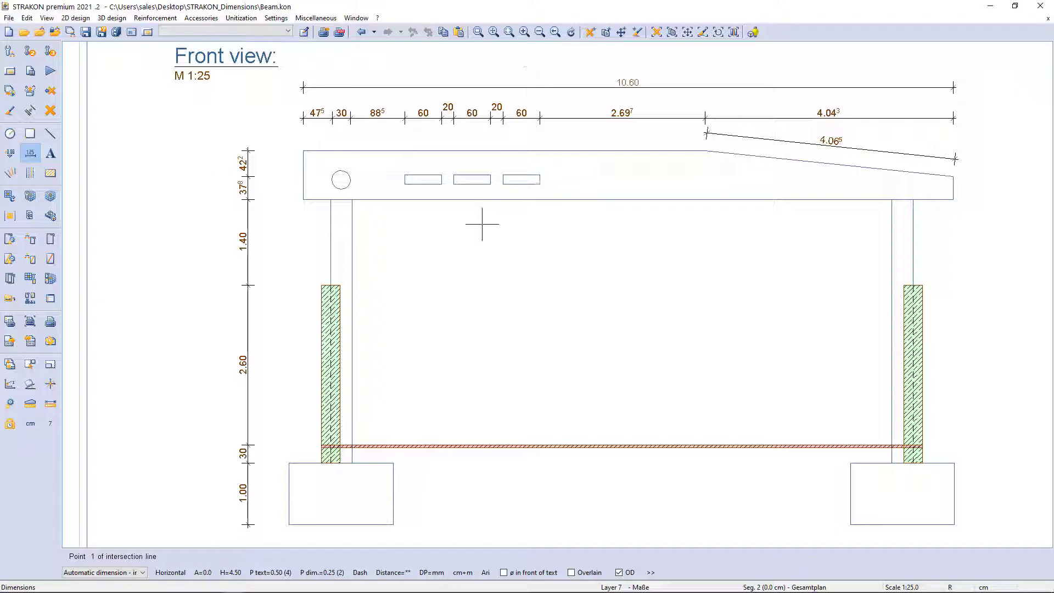
Add a slope dimension in degrees along the beam's sloped top edge, from its upper to its lower end, with the arrow above the edge
{"action": "left_click", "coordinate": [142, 573]}
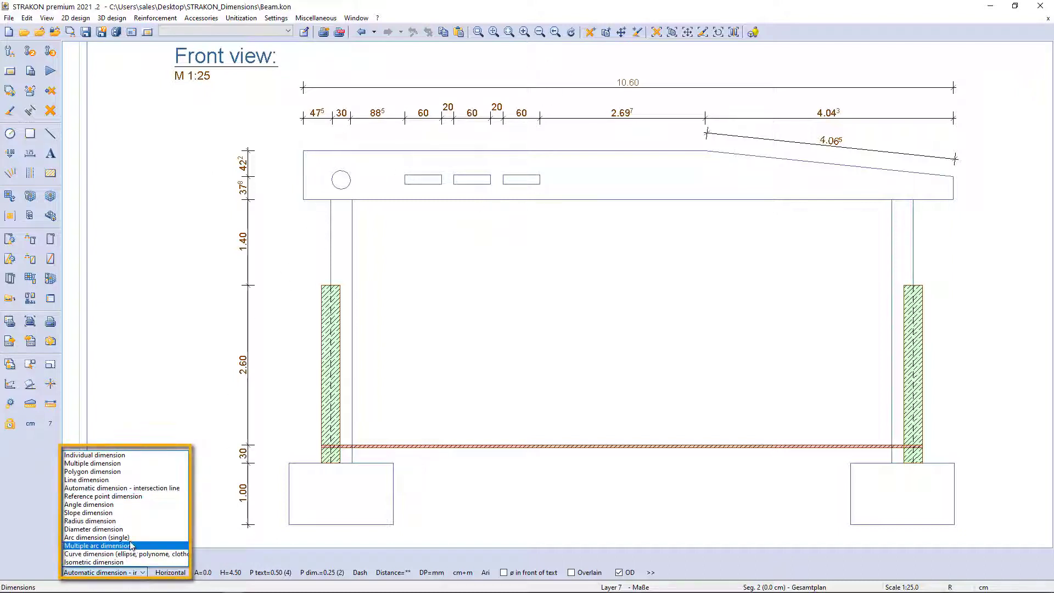
{"action": "left_click", "coordinate": [107, 514]}
{"action": "left_click", "coordinate": [705, 151]}
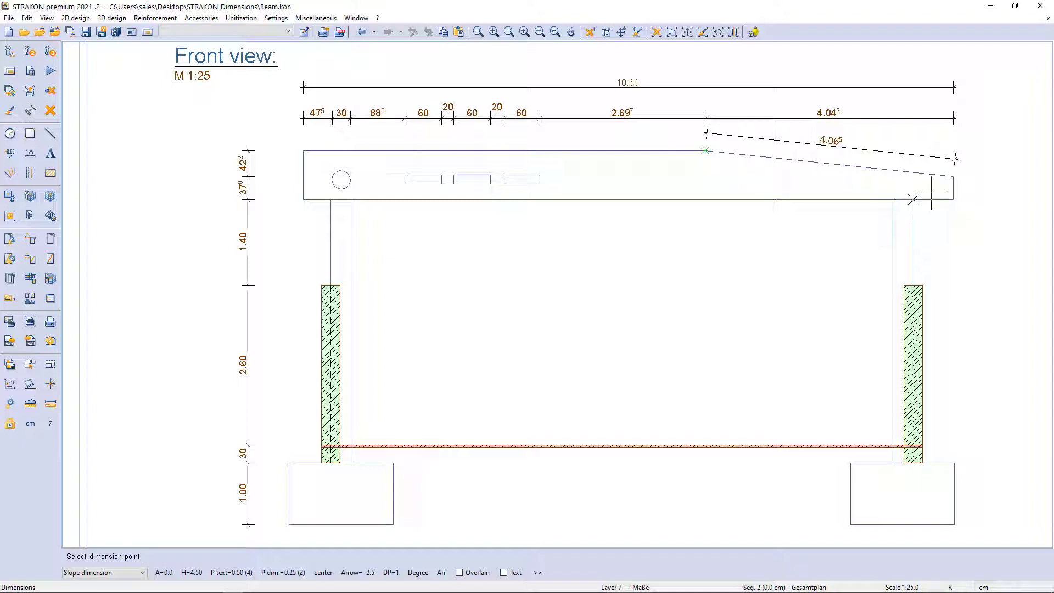
{"action": "left_click", "coordinate": [953, 176]}
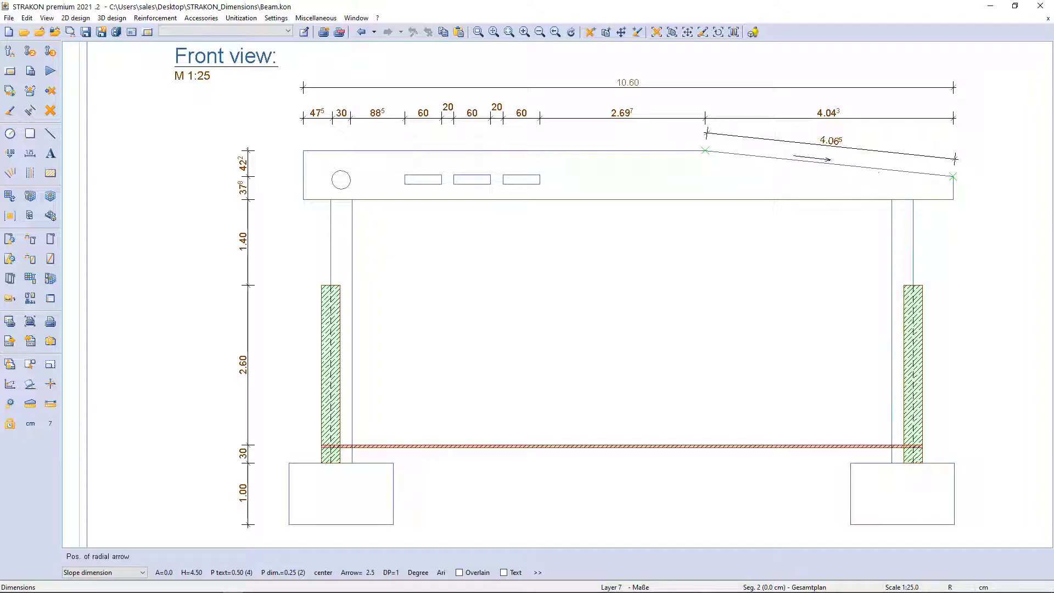
{"action": "left_click", "coordinate": [810, 158]}
{"action": "left_click", "coordinate": [417, 572]}
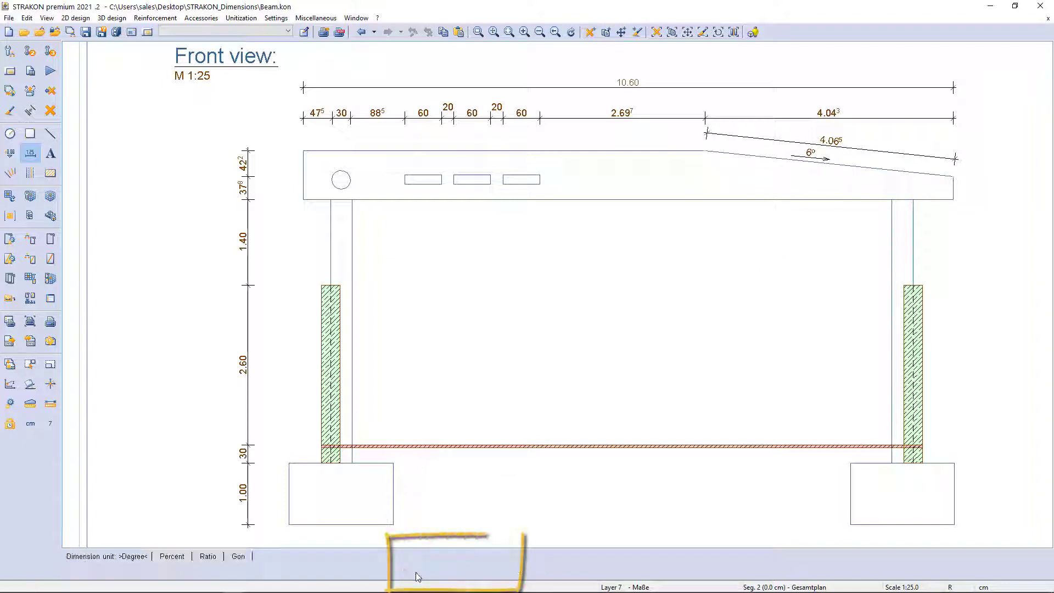
{"action": "left_click", "coordinate": [133, 556]}
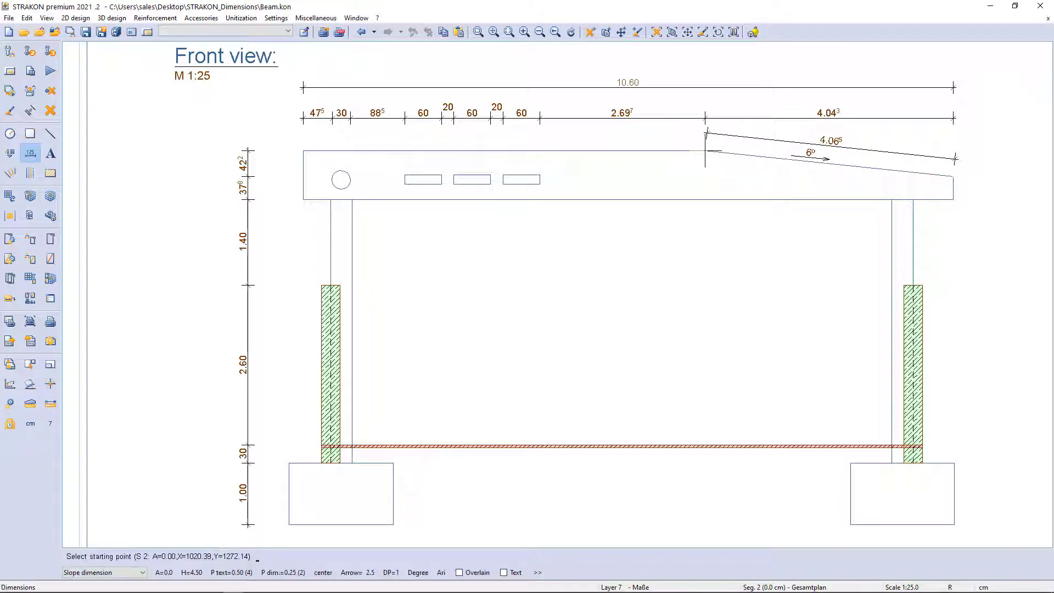
Add an angle dimension between the beam's sloped and horizontal top edges, centred on the slope's upper start point with its arc inside the beam
{"action": "left_click", "coordinate": [144, 573]}
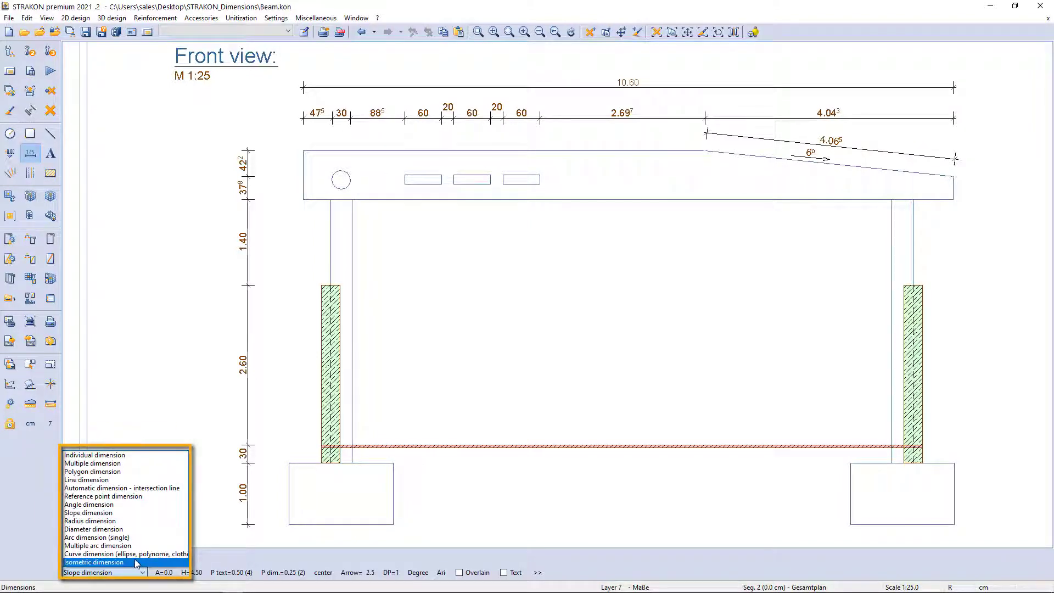
{"action": "left_click", "coordinate": [109, 505]}
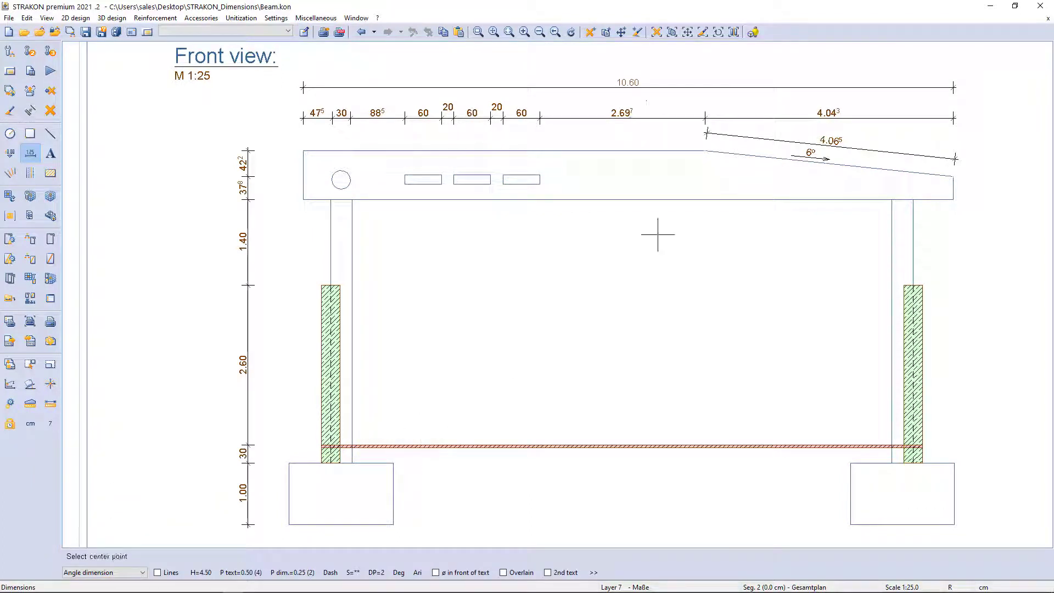
{"action": "left_click", "coordinate": [705, 151]}
{"action": "left_click", "coordinate": [952, 177]}
{"action": "left_click", "coordinate": [303, 151]}
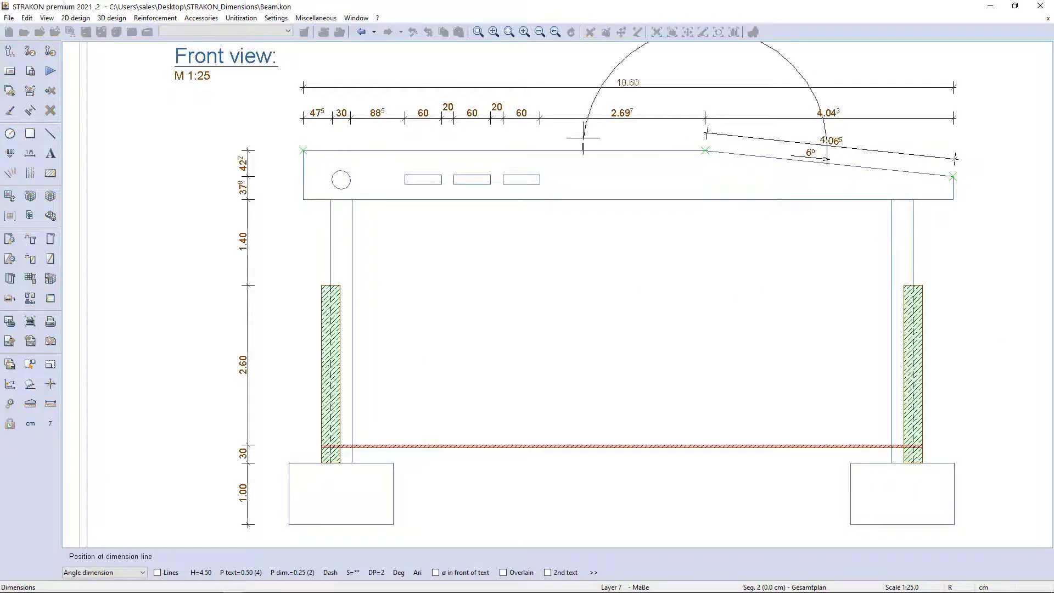
{"action": "left_click", "coordinate": [679, 168]}
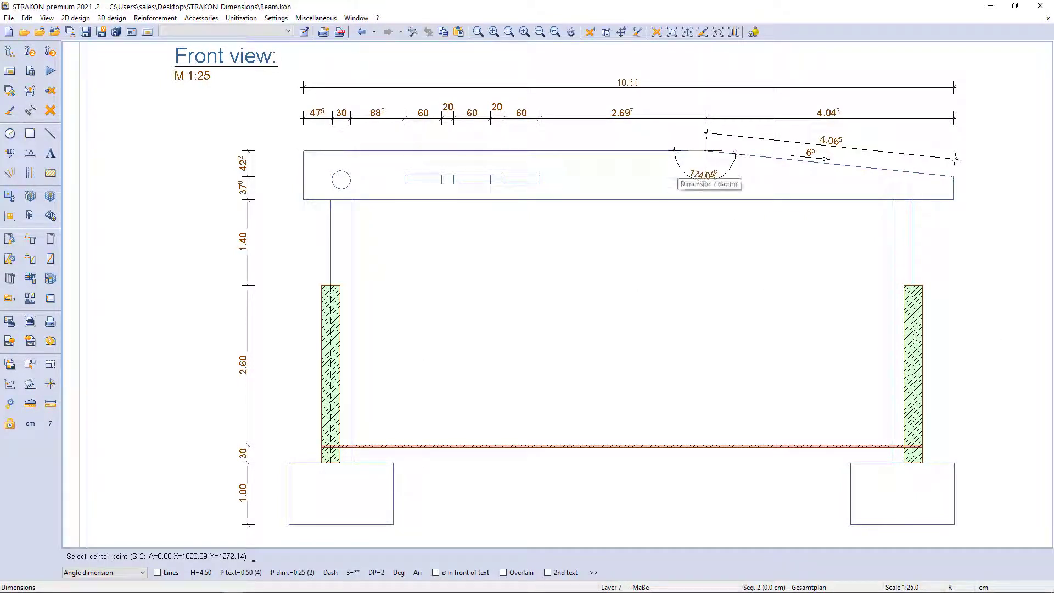
Add a radius dimension to the circular opening in the beam, with its text at the circle's upper left
{"action": "left_click", "coordinate": [143, 573]}
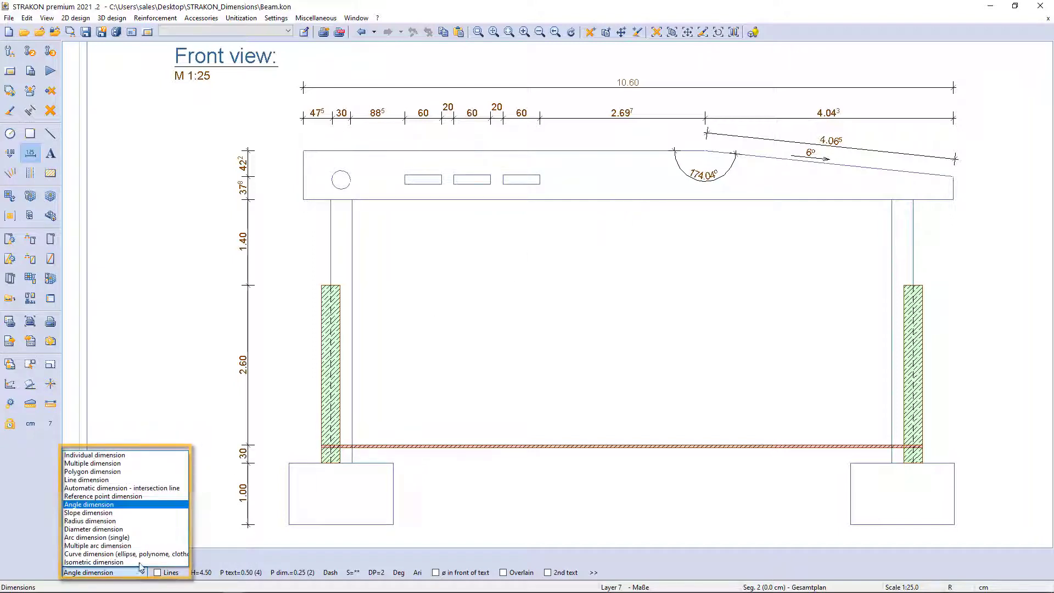
{"action": "left_click", "coordinate": [110, 520]}
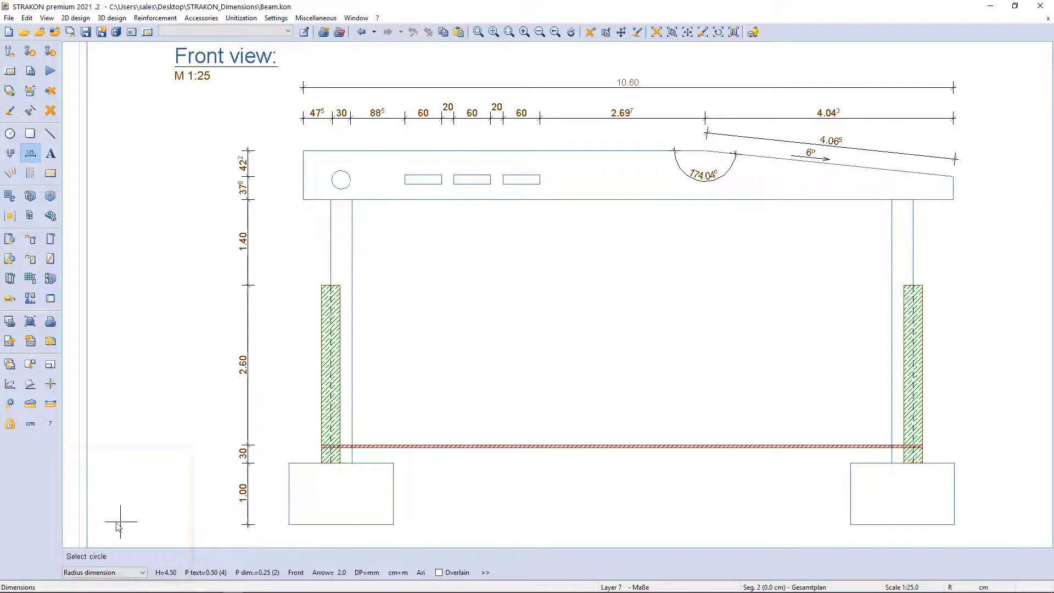
{"action": "left_click", "coordinate": [333, 175]}
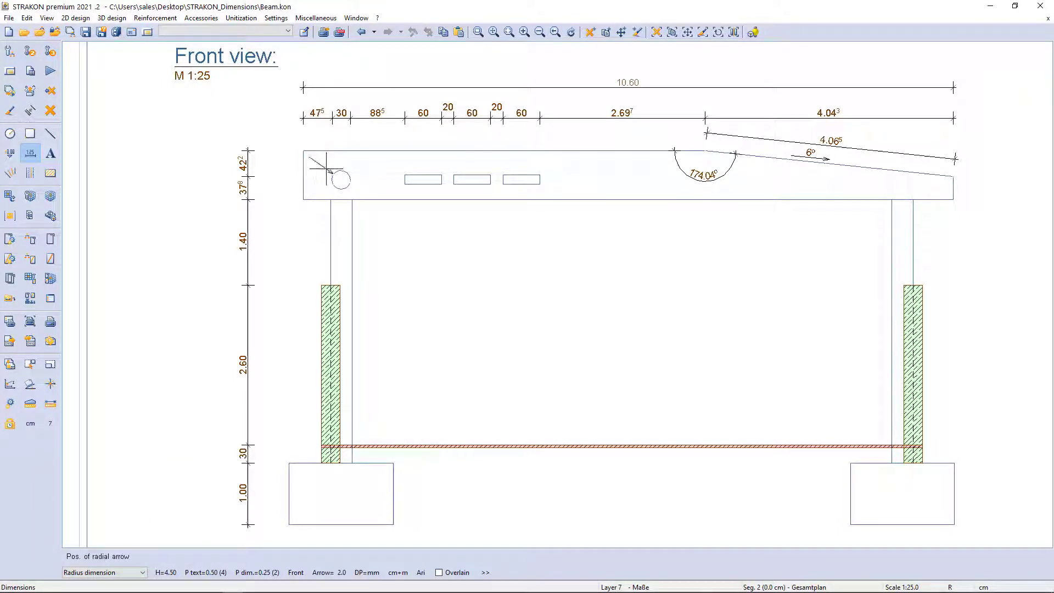
{"action": "left_click", "coordinate": [337, 178]}
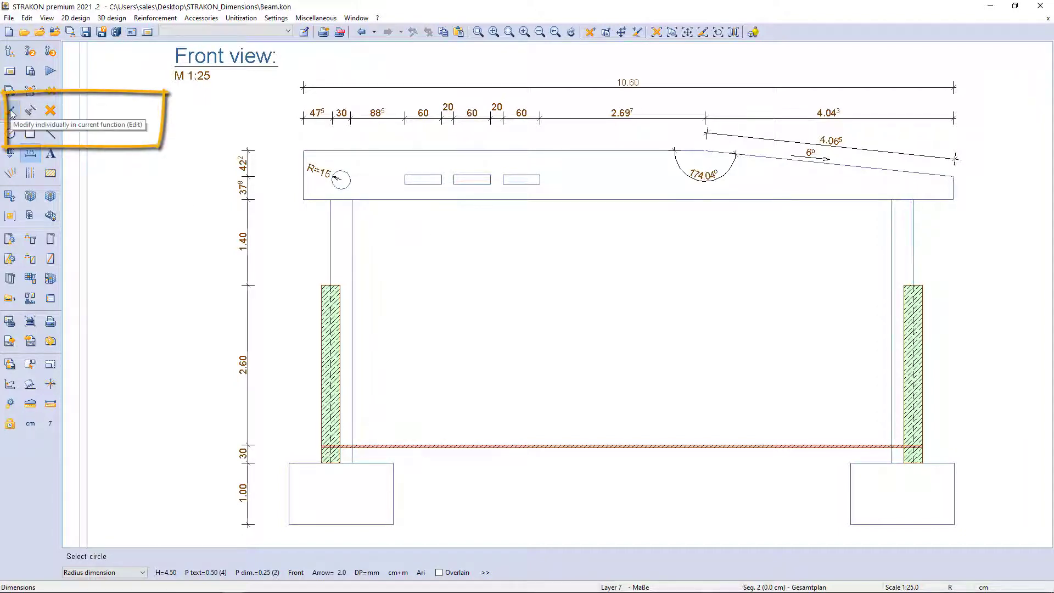
Edit the vertical chain's dimension points to add the red strip's lower edge, with the new dimension text positioned at Top
{"action": "right_click", "coordinate": [192, 343]}
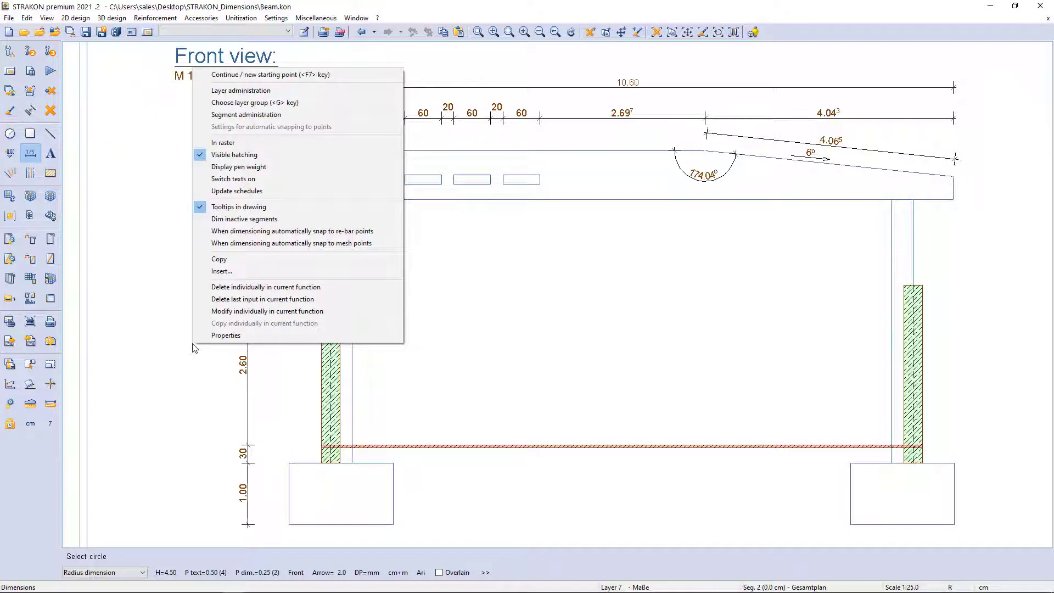
{"action": "left_click", "coordinate": [205, 311]}
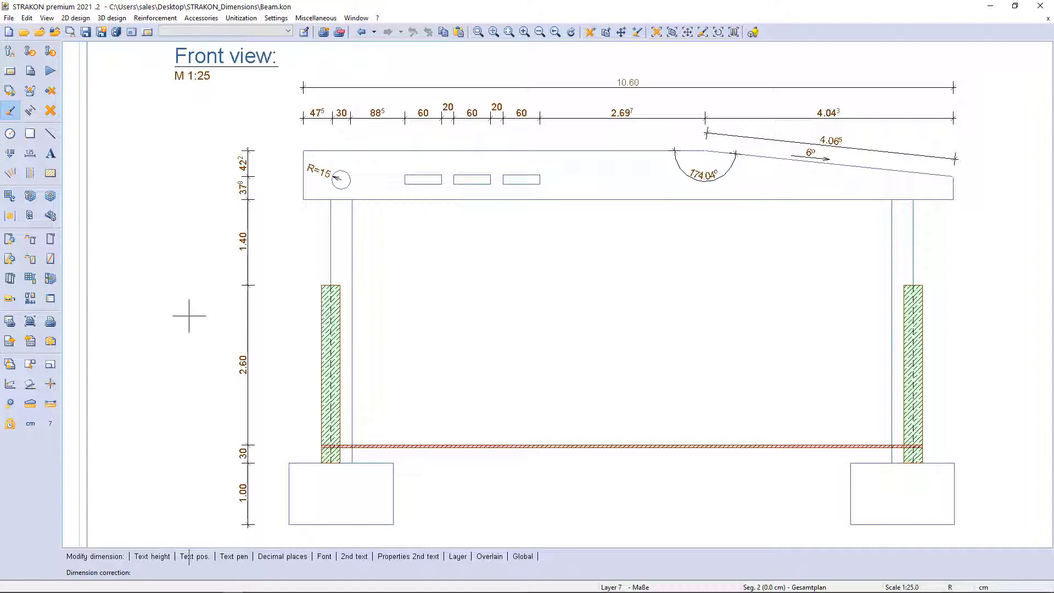
{"action": "right_click", "coordinate": [107, 333]}
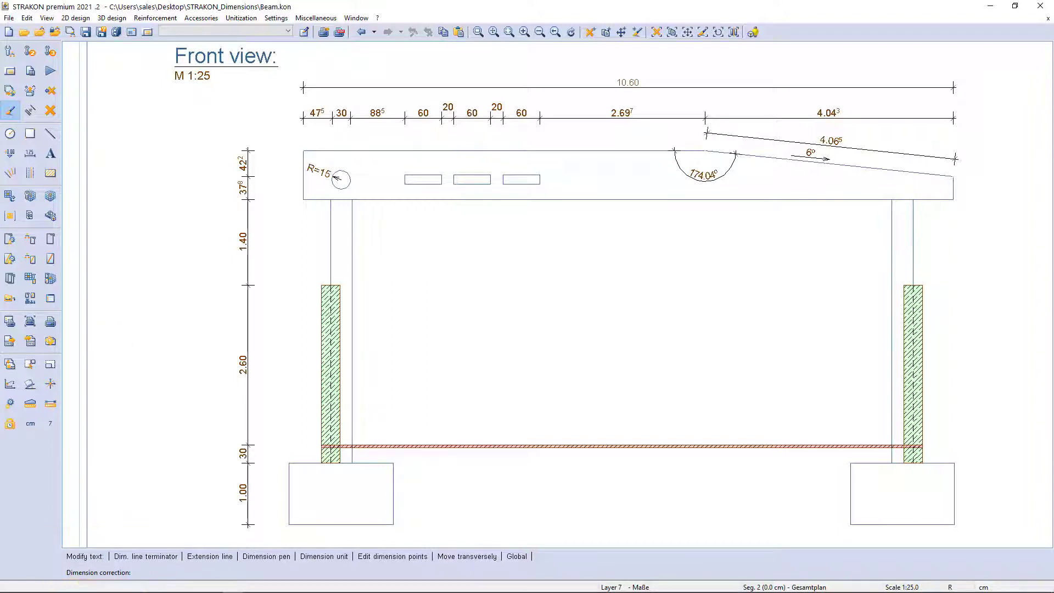
{"action": "left_click", "coordinate": [401, 556]}
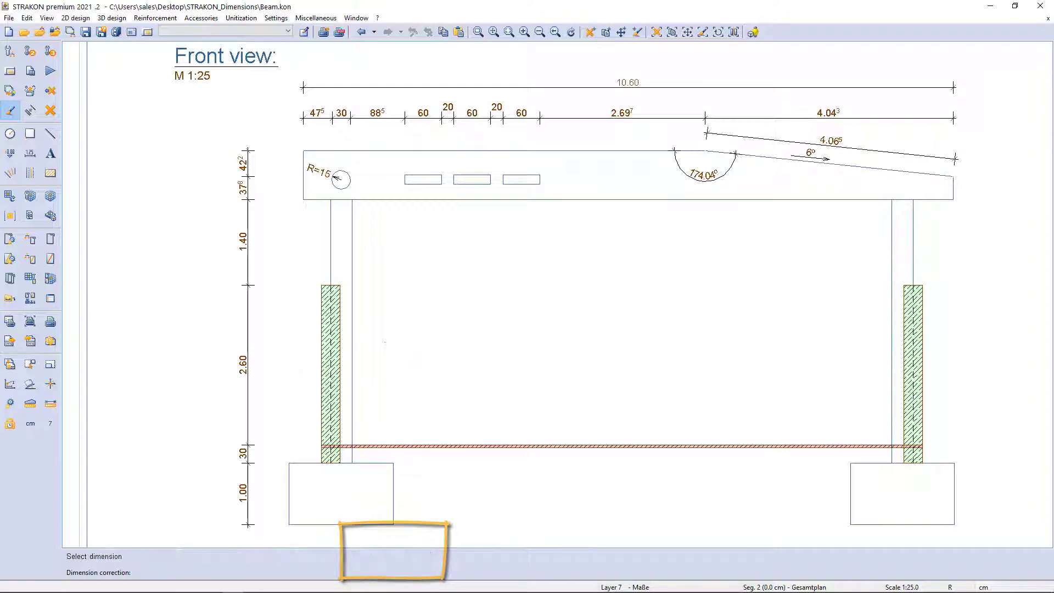
{"action": "left_click", "coordinate": [248, 346]}
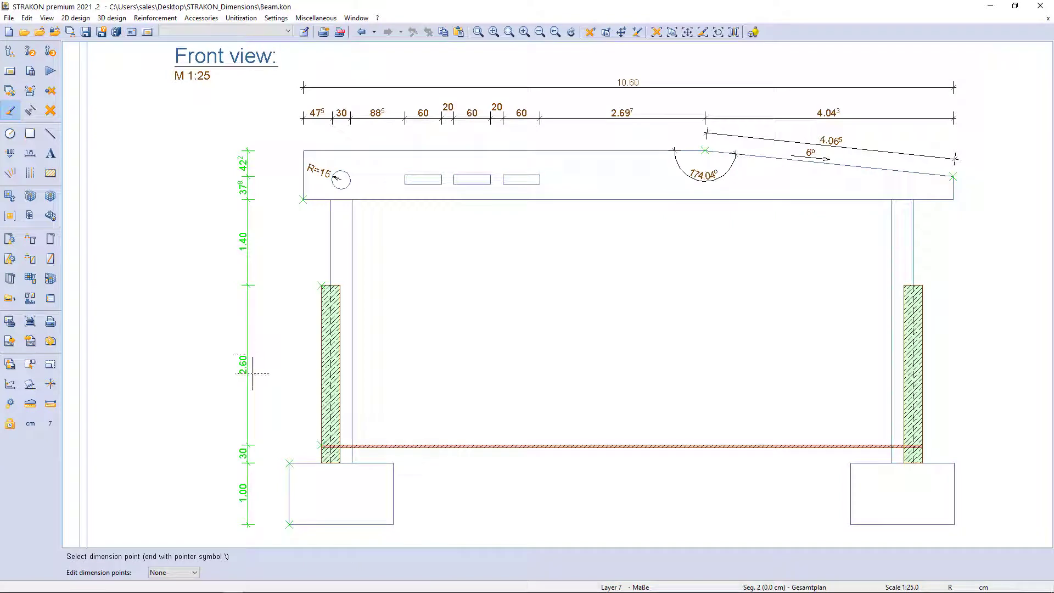
{"action": "left_click", "coordinate": [321, 446]}
{"action": "left_click", "coordinate": [162, 327]}
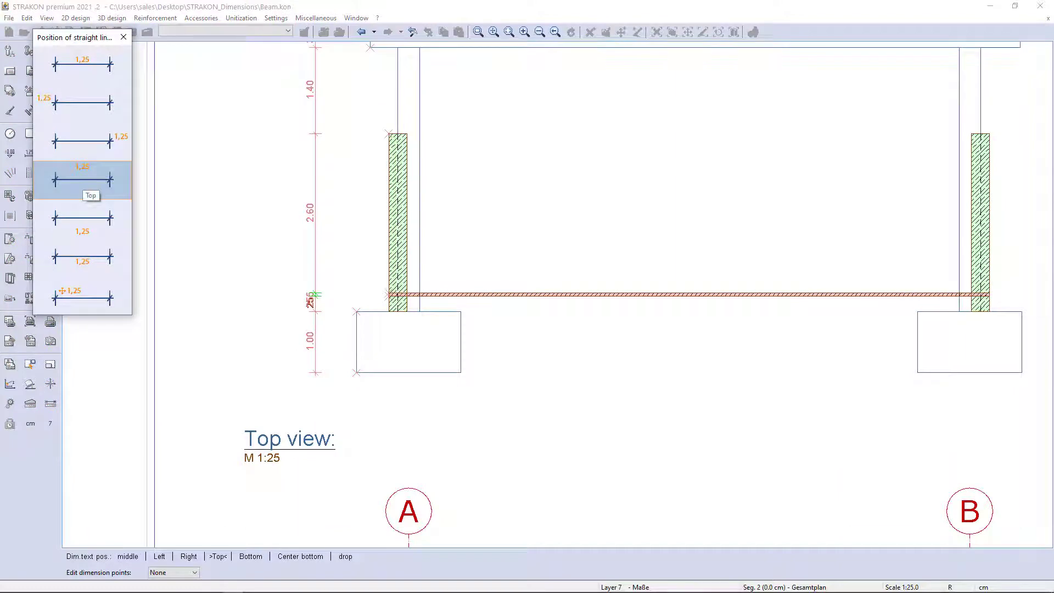
{"action": "left_click", "coordinate": [82, 170]}
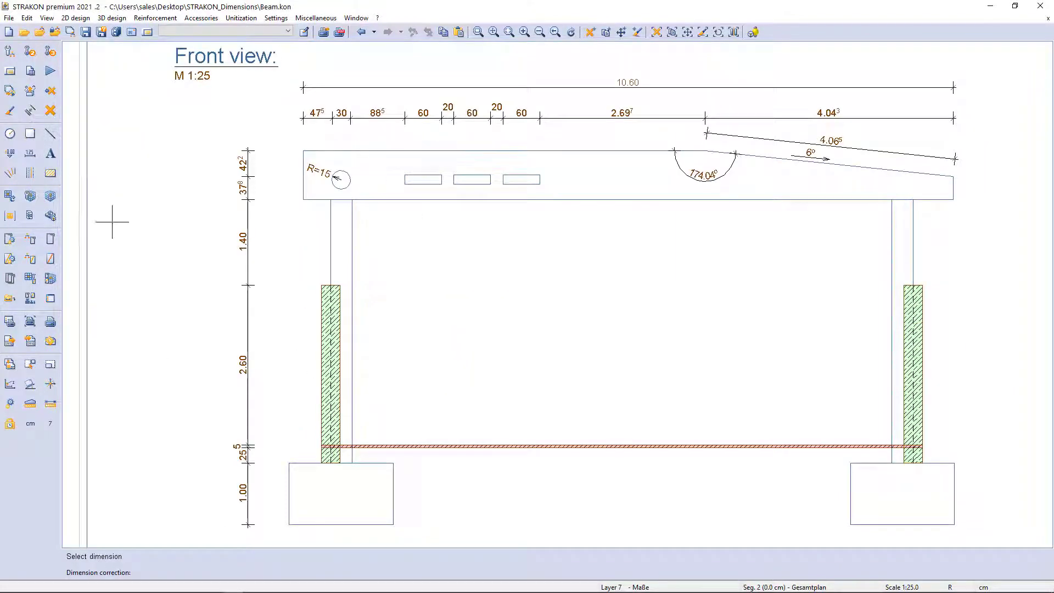
Change the dimension unit of the sloped edge's length dimension to mm and add the unit to its text
{"action": "right_click", "coordinate": [172, 299]}
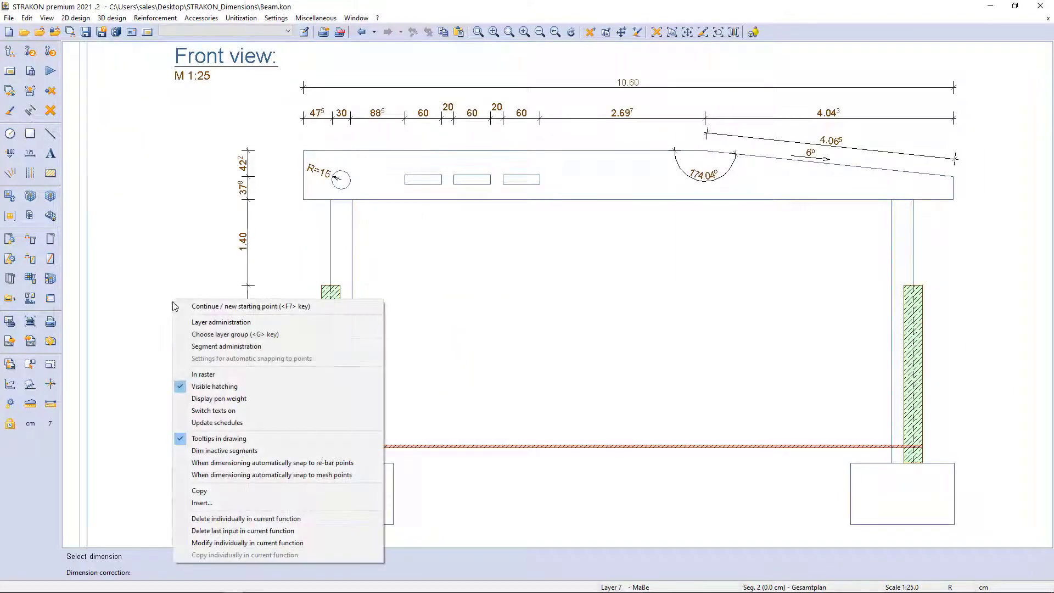
{"action": "left_click", "coordinate": [239, 545]}
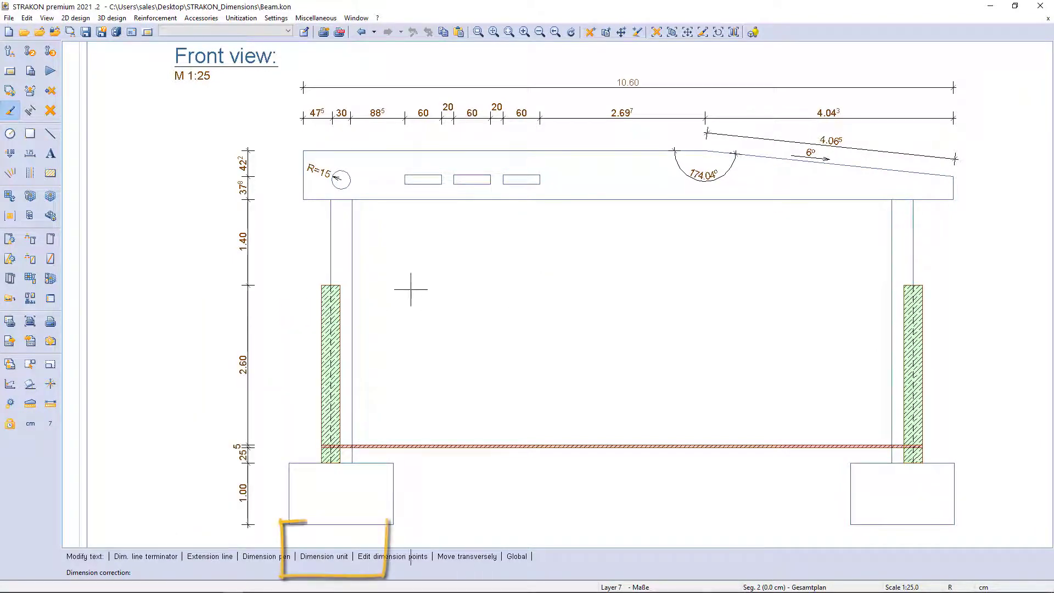
{"action": "left_click", "coordinate": [311, 557]}
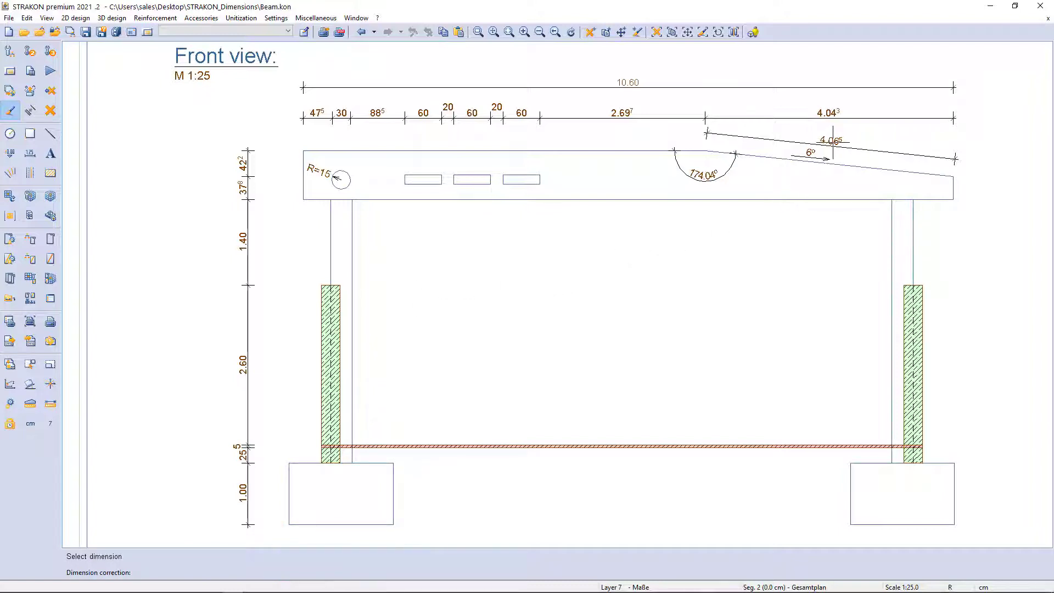
{"action": "left_click", "coordinate": [832, 141]}
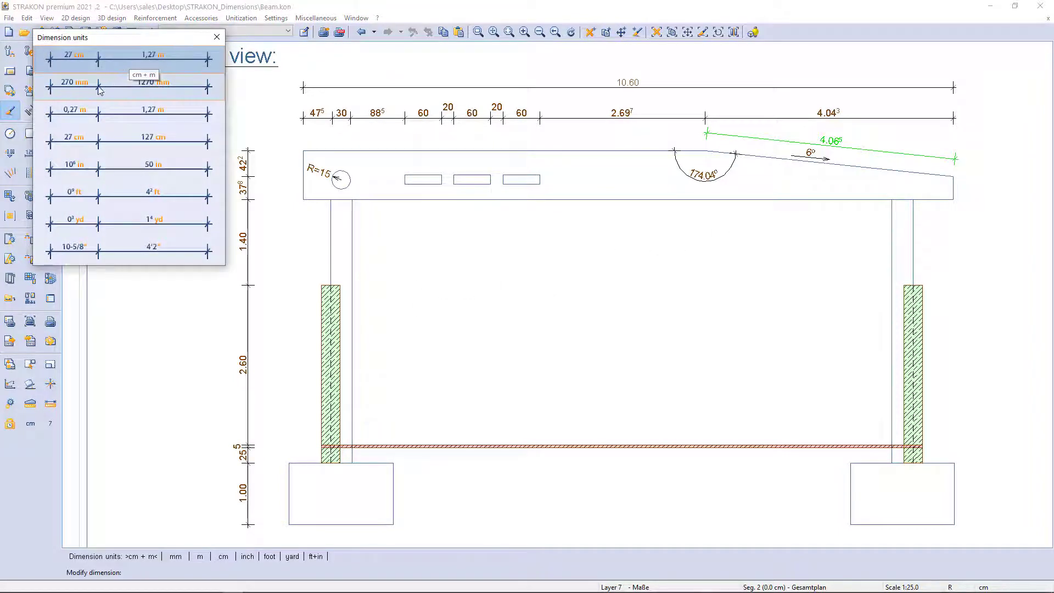
{"action": "left_click", "coordinate": [67, 93]}
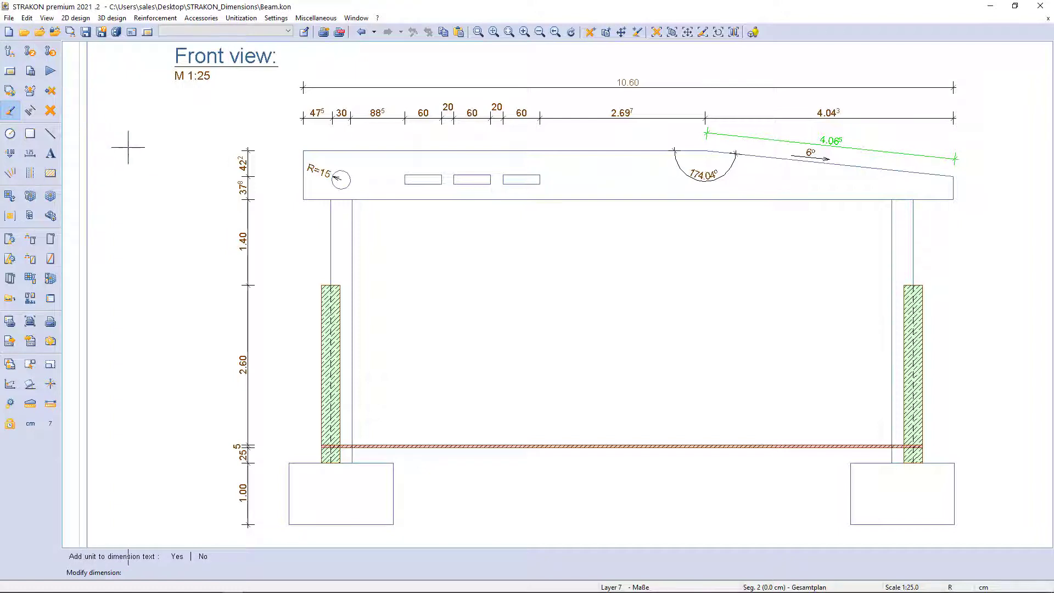
{"action": "left_click", "coordinate": [177, 556]}
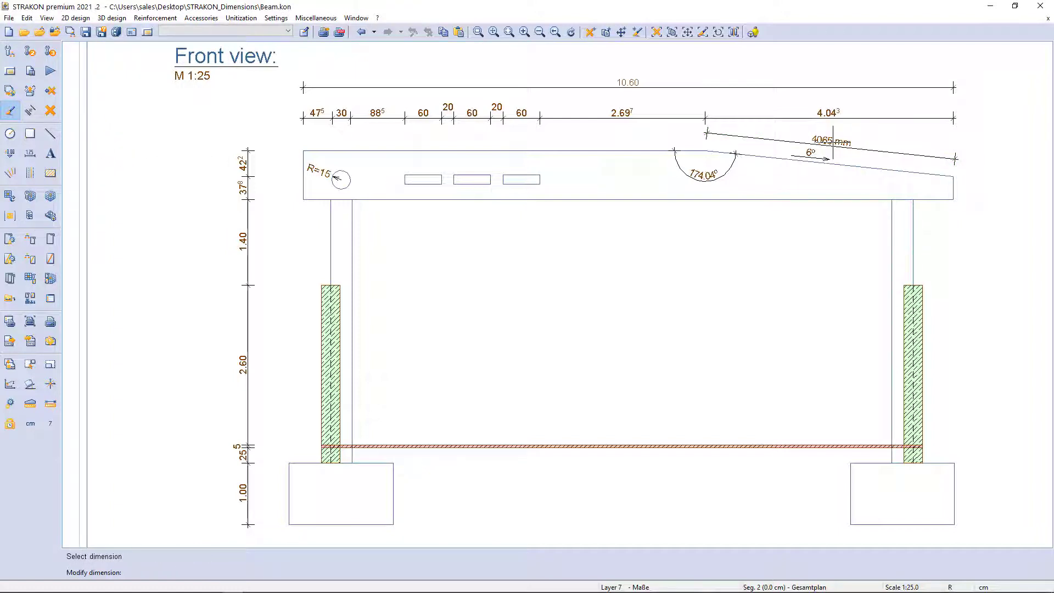
Add the second dimension text "h=15" to the width dimension of the first rectangular opening
{"action": "right_click", "coordinate": [396, 248]}
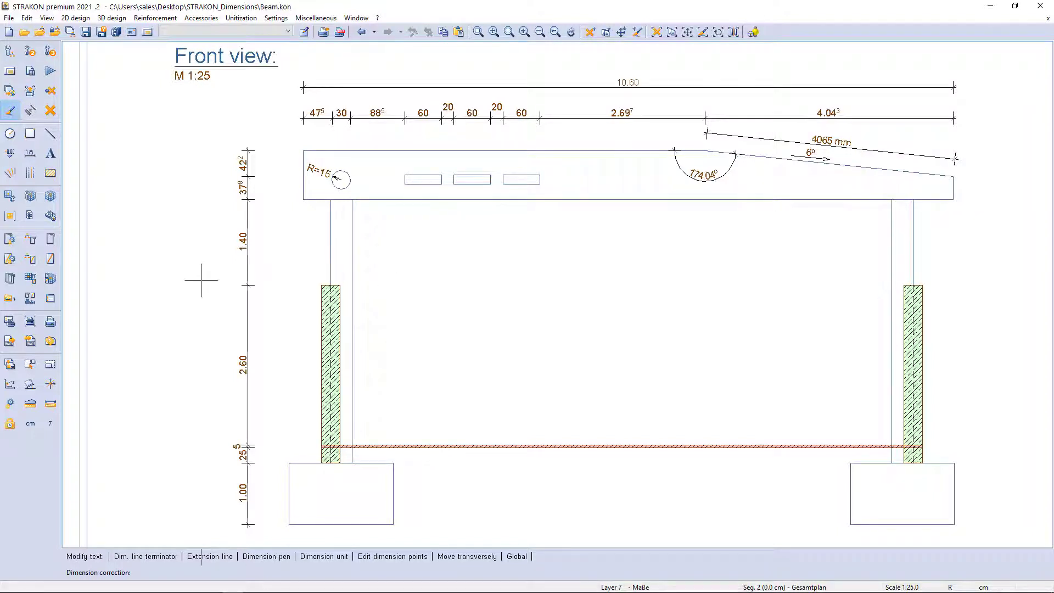
{"action": "left_click", "coordinate": [95, 556]}
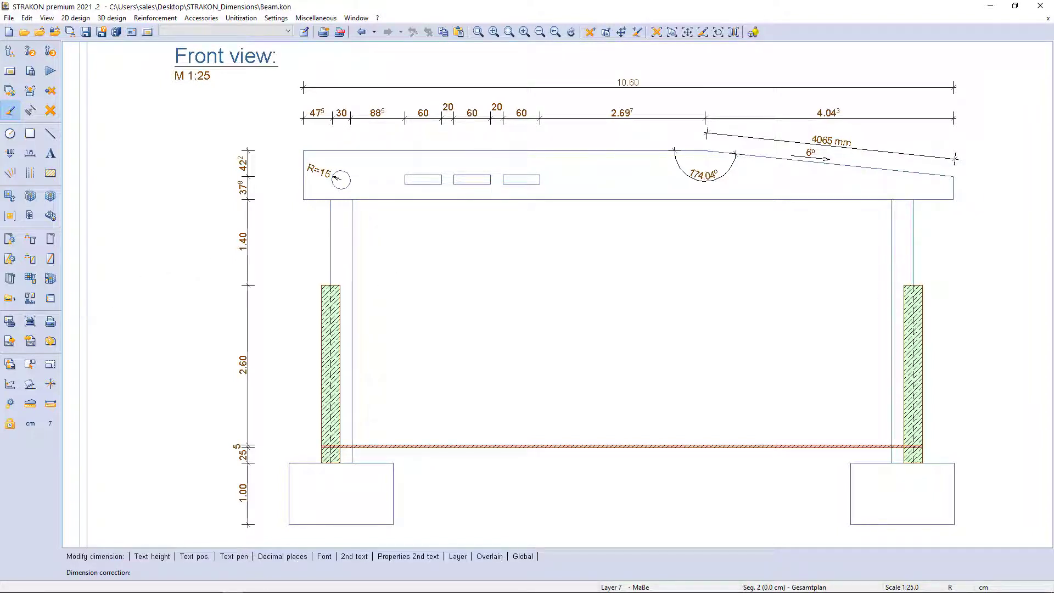
{"action": "left_click", "coordinate": [354, 556]}
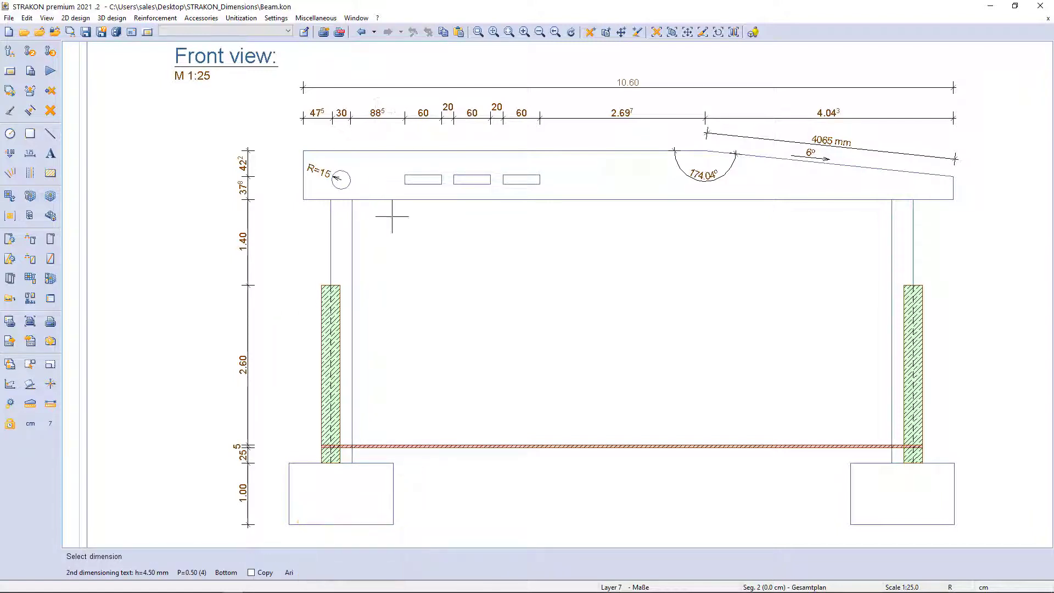
{"action": "left_click", "coordinate": [427, 112]}
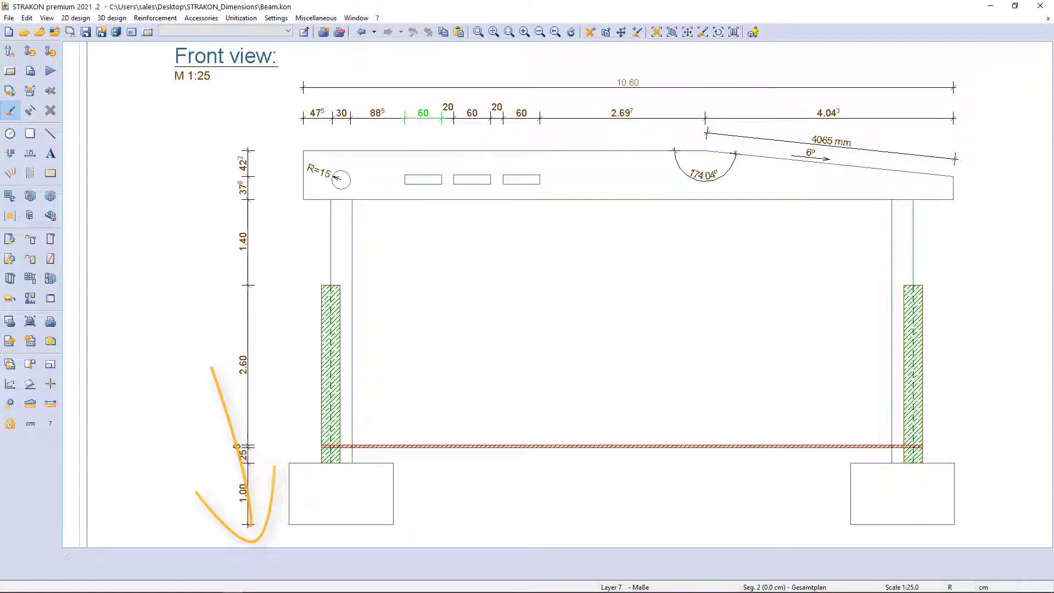
{"action": "type", "text": "15"}
{"action": "key", "text": "Return"}
Add the second text "h=15" to the width dimensions of the second and third rectangular openings and end the modification
{"action": "left_click", "coordinate": [472, 115]}
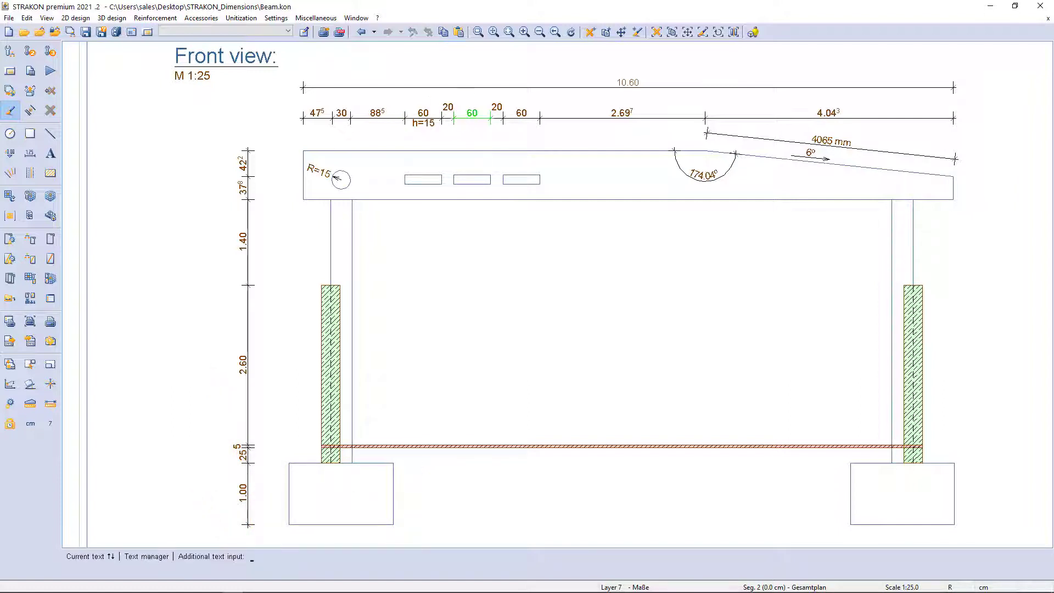
{"action": "type", "text": "15"}
{"action": "key", "text": "Return"}
{"action": "left_click", "coordinate": [522, 116]}
{"action": "type", "text": "h=15"}
{"action": "key", "text": "Return"}
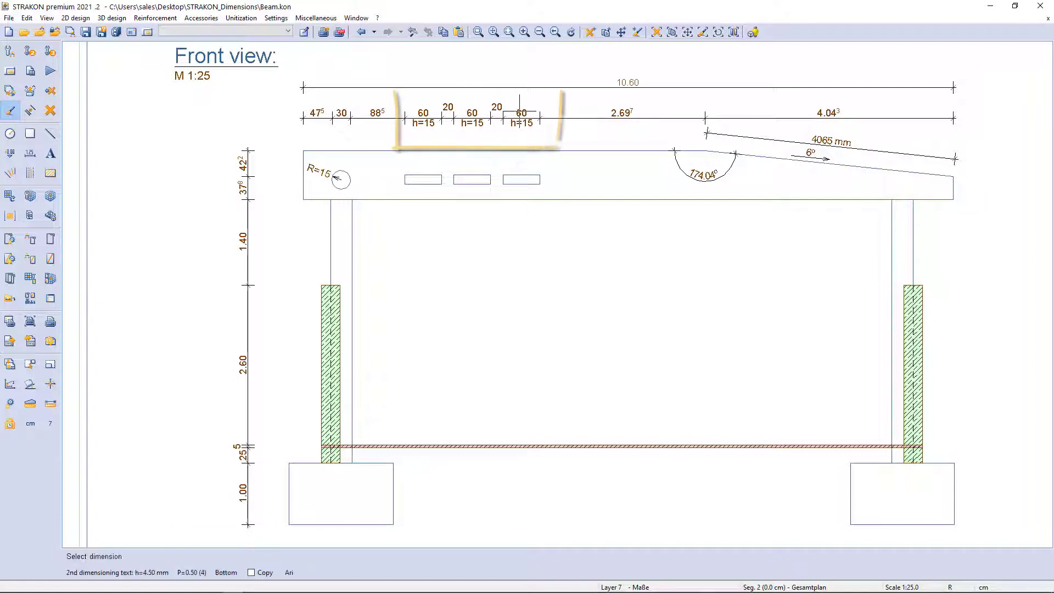
{"action": "right_click_drag", "start_coordinate": [489, 219], "coordinate": [561, 267]}
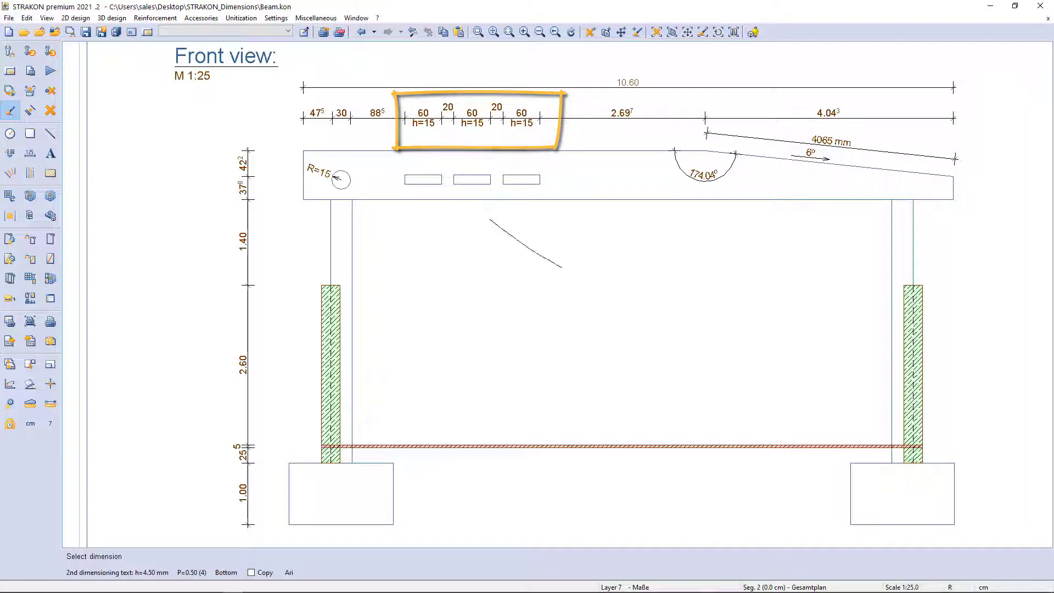
{"action": "right_click_drag", "start_coordinate": [483, 246], "coordinate": [520, 265]}
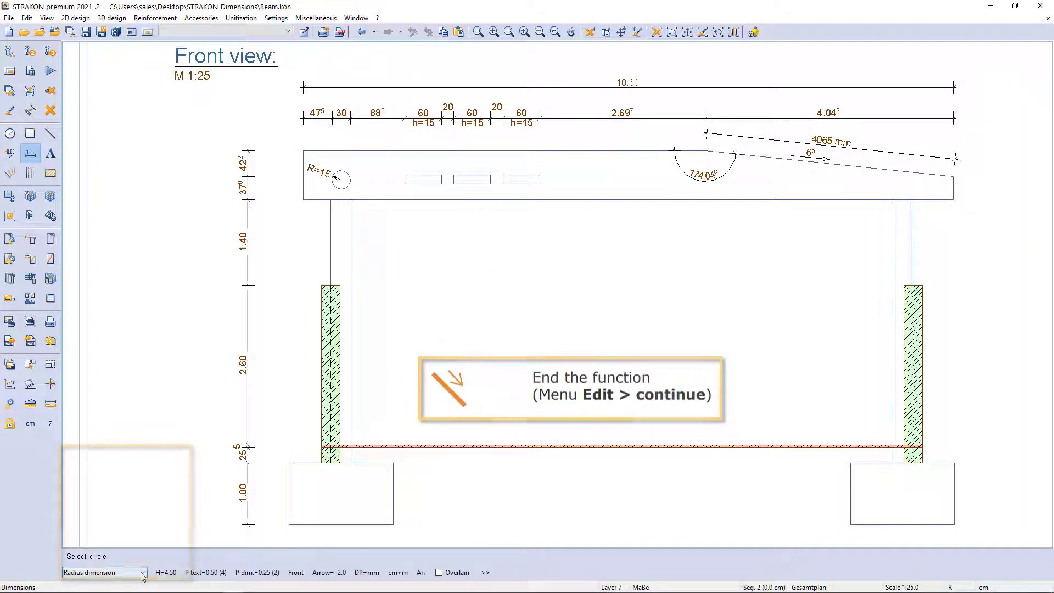
Switch the dimension type back to Multiple dimension and end the dimensioning function
{"action": "left_click", "coordinate": [104, 572]}
{"action": "left_click", "coordinate": [109, 464]}
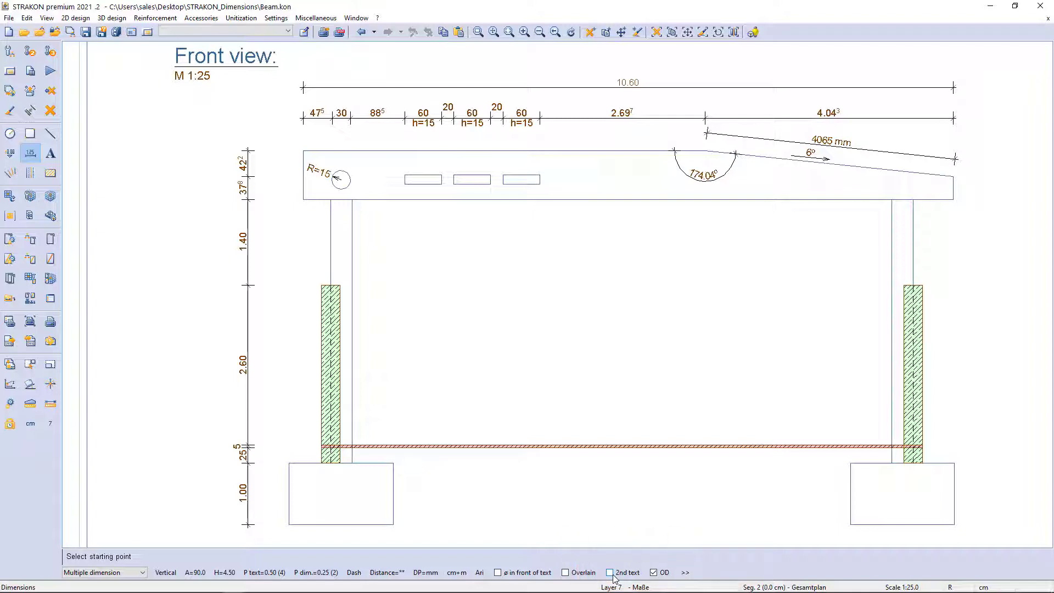
{"action": "key", "text": "Escape"}
Move the whole vertical dimension chain freely a little closer to the structure, with the cross adjustment switched off
{"action": "left_click_drag", "start_coordinate": [270, 323], "coordinate": [280, 306]}
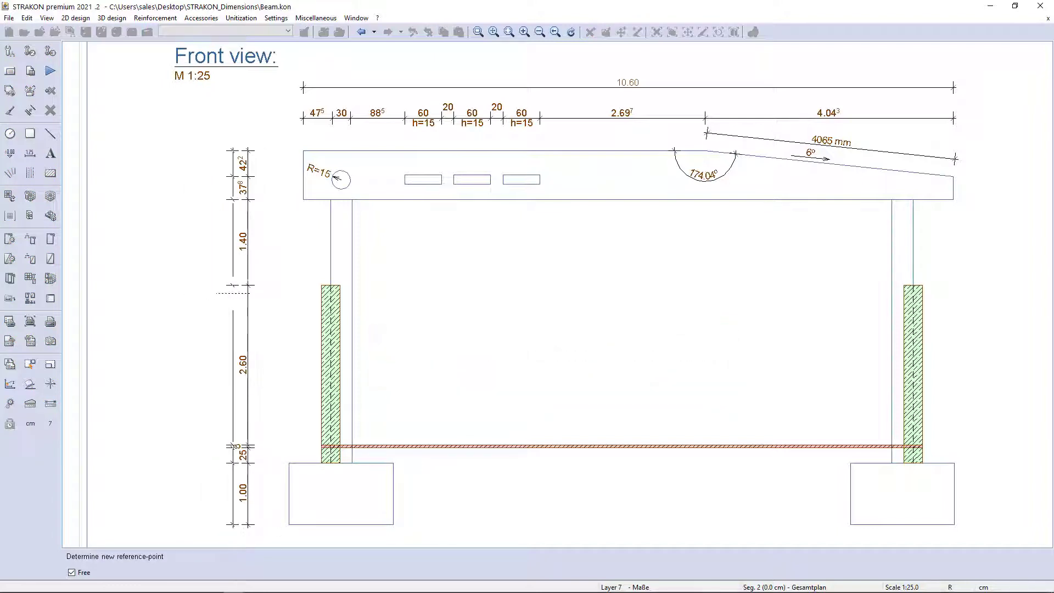
{"action": "key", "text": "F4"}
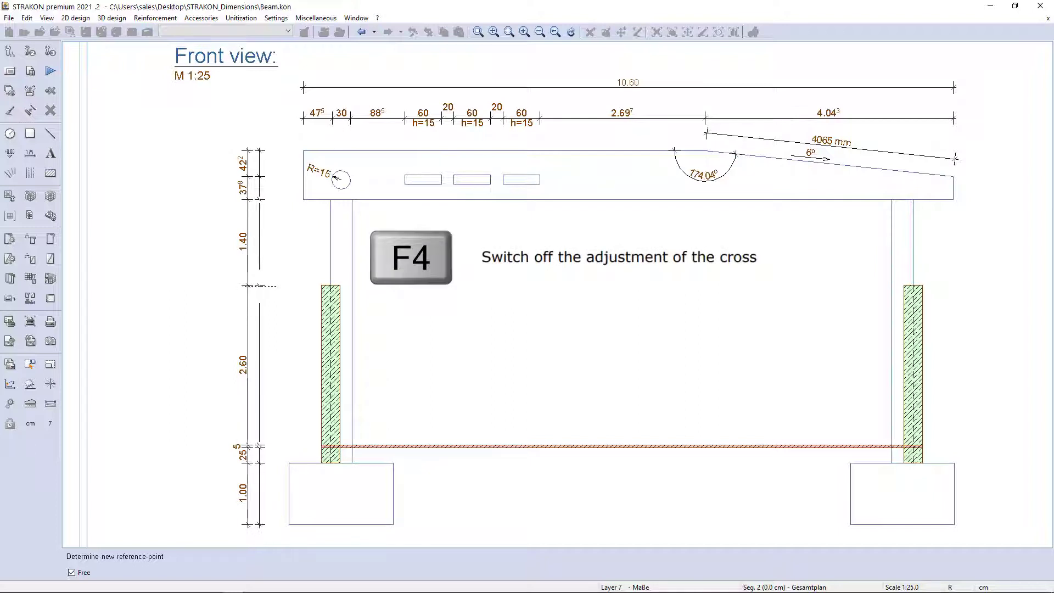
{"action": "left_click", "coordinate": [259, 286]}
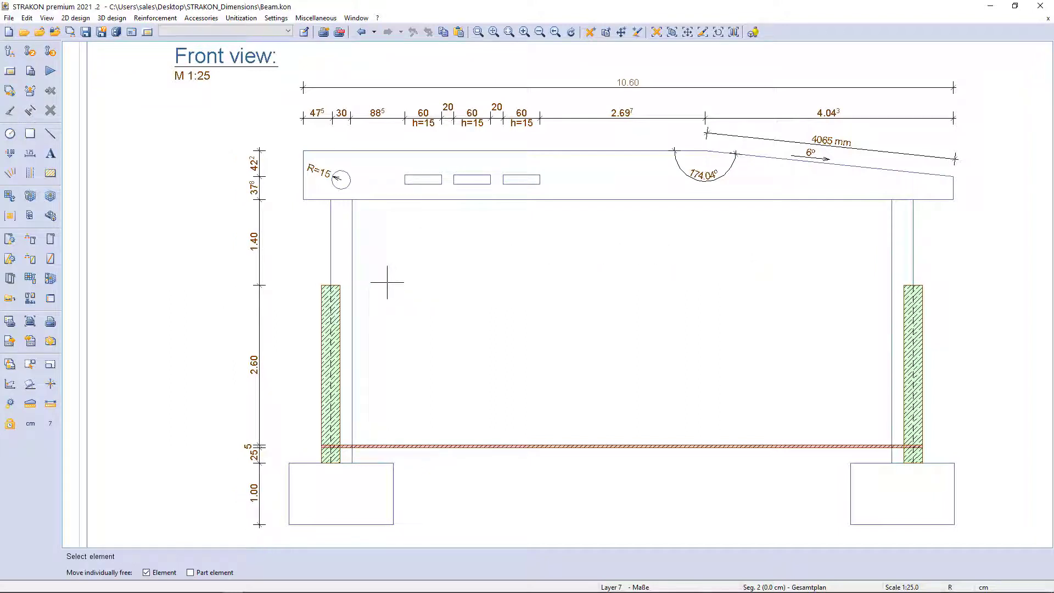
Move the sloped edge's length dimension text along its line toward the slope's upper end, and end the function
{"action": "left_click", "coordinate": [830, 141]}
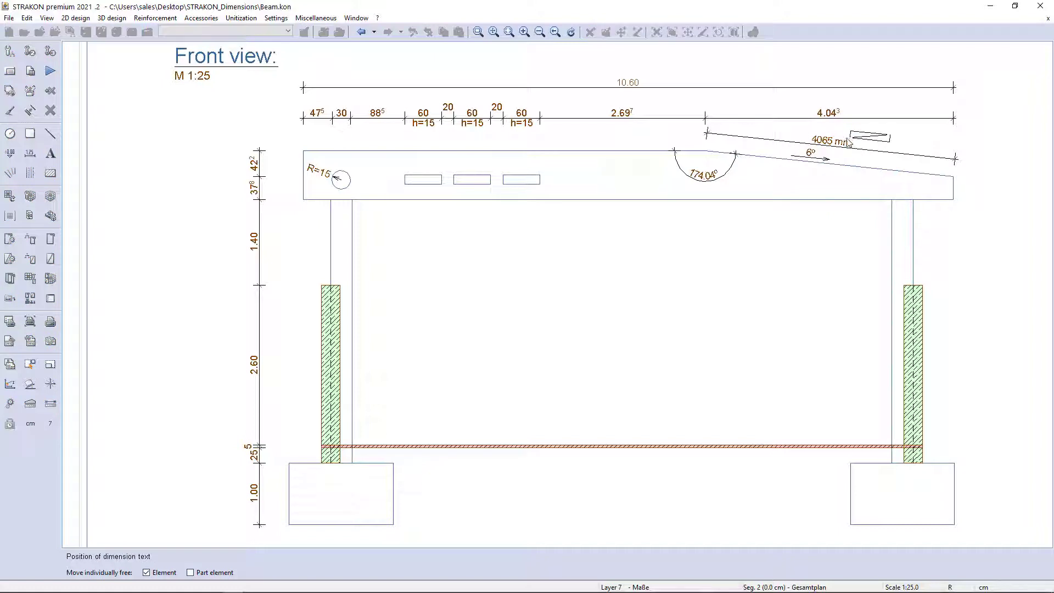
{"action": "left_click", "coordinate": [780, 139]}
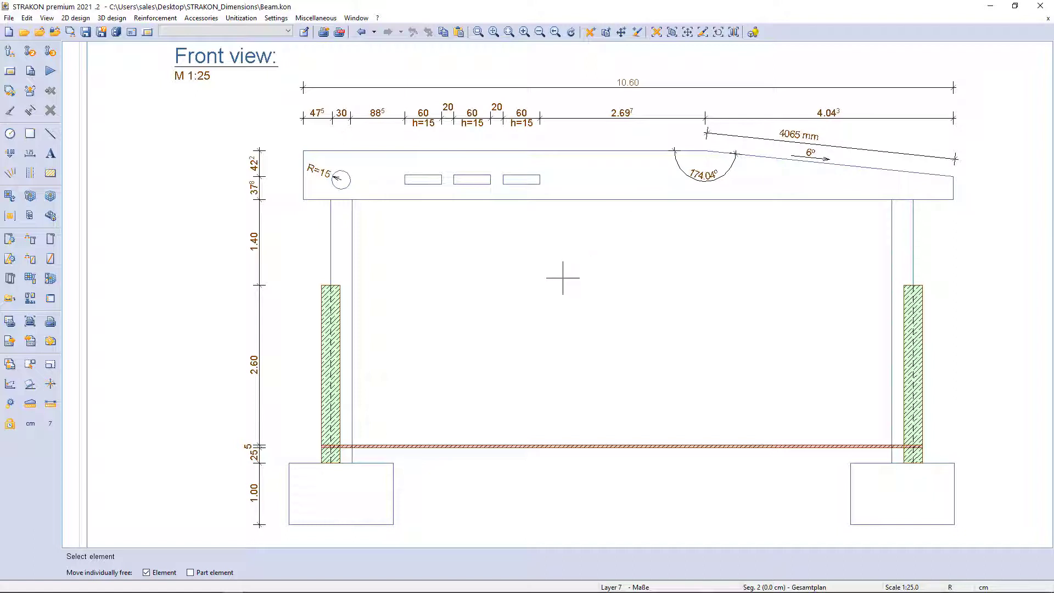
{"action": "left_click", "coordinate": [401, 554]}
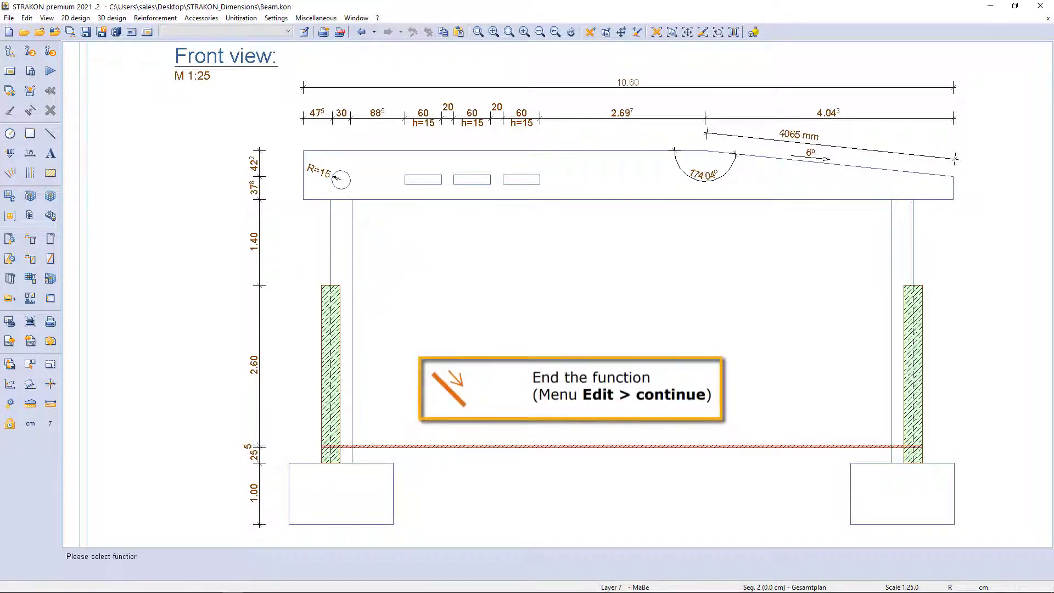
Create a mid-span datum level string with 0.0 cm reference height at the red strip's upper edge, marking the beam's lower and upper edges
{"action": "left_click", "coordinate": [12, 155]}
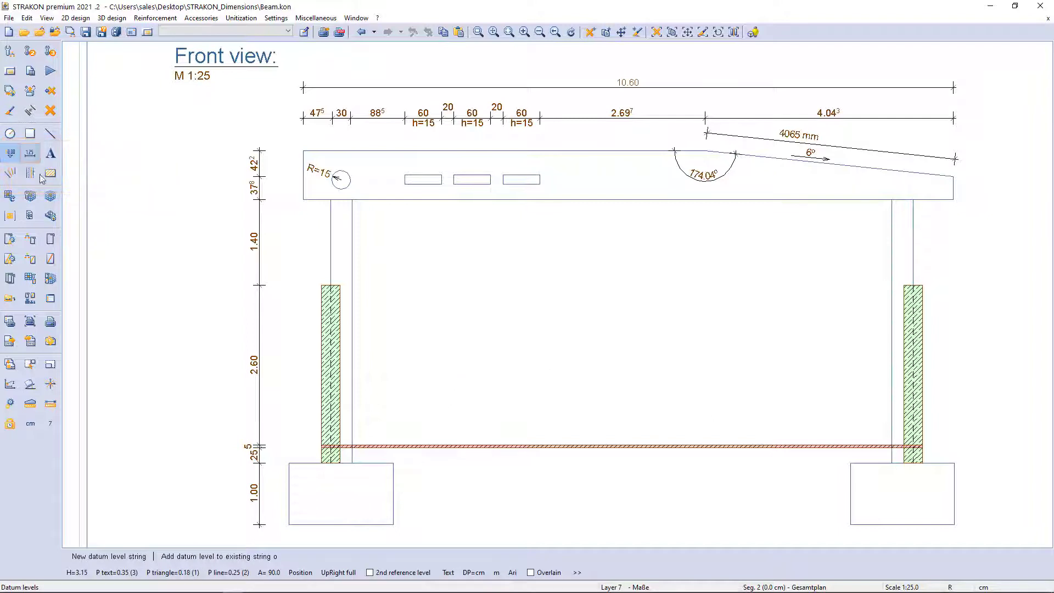
{"action": "left_click", "coordinate": [121, 556]}
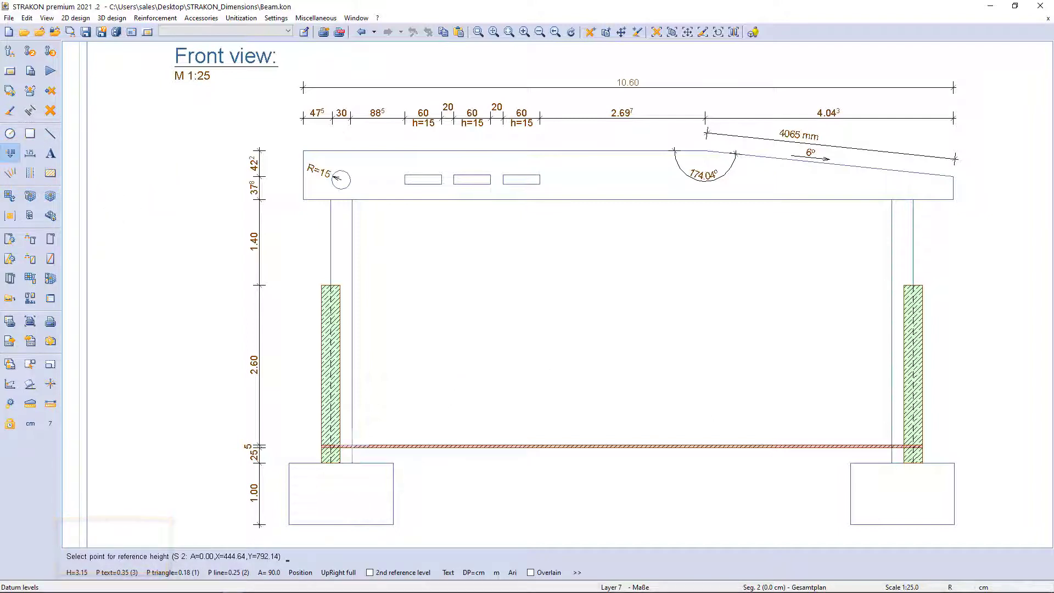
{"action": "left_click", "coordinate": [352, 444]}
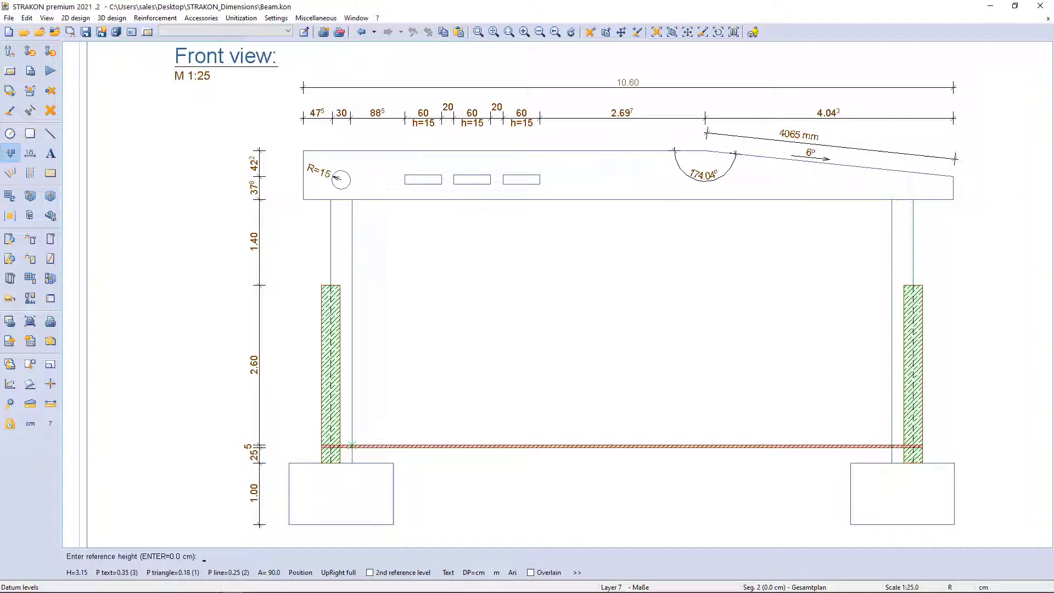
{"action": "key", "text": "Return"}
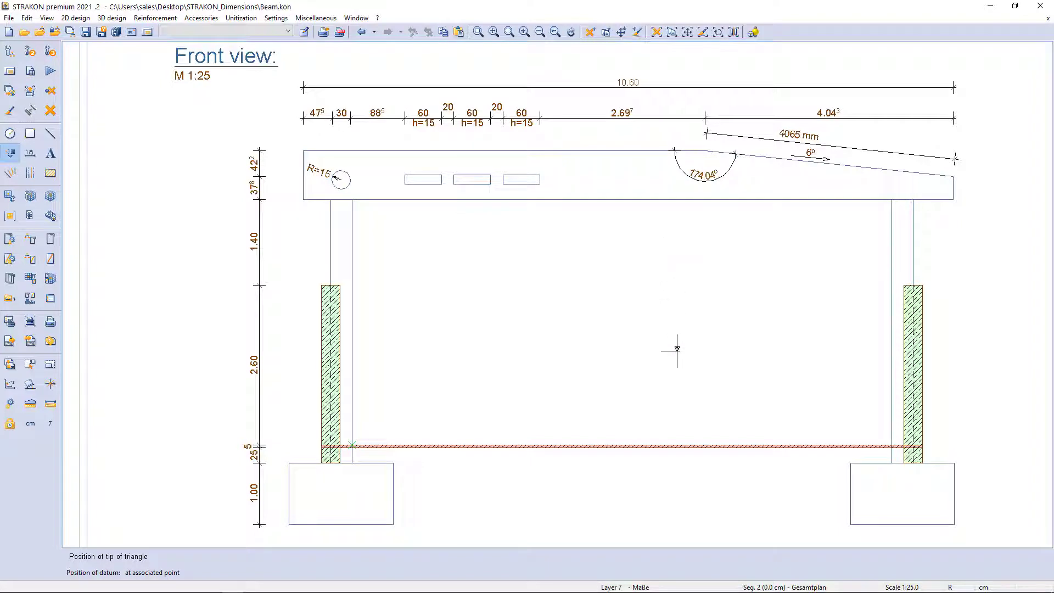
{"action": "left_click", "coordinate": [677, 436]}
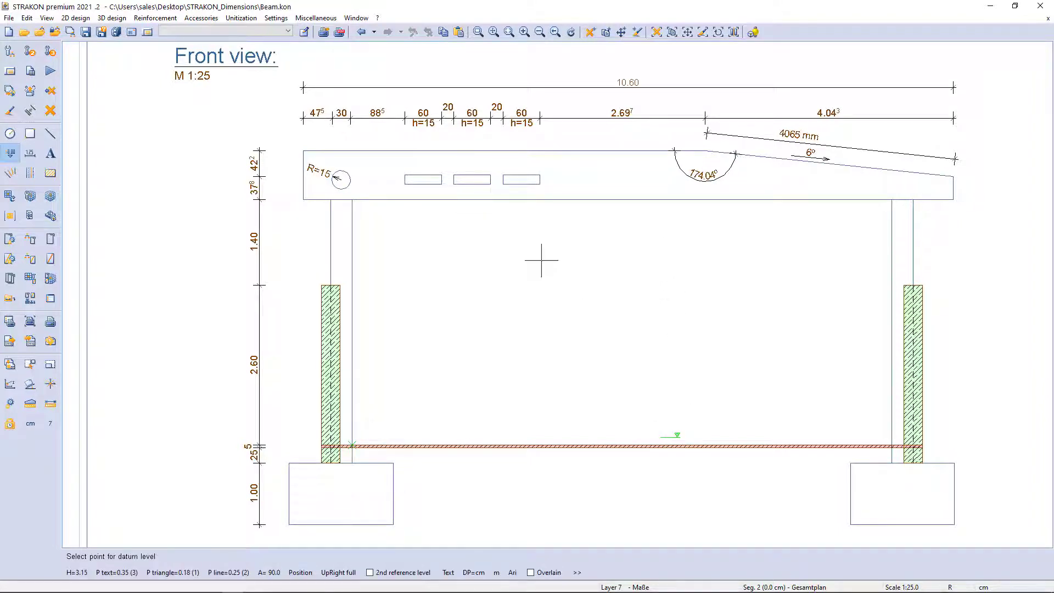
{"action": "left_click", "coordinate": [305, 202]}
Reposition the datum levels outside the vertical chain and add levels at the foundation's top, the red strip's top and the beam's top edge
{"action": "left_click", "coordinate": [300, 572]}
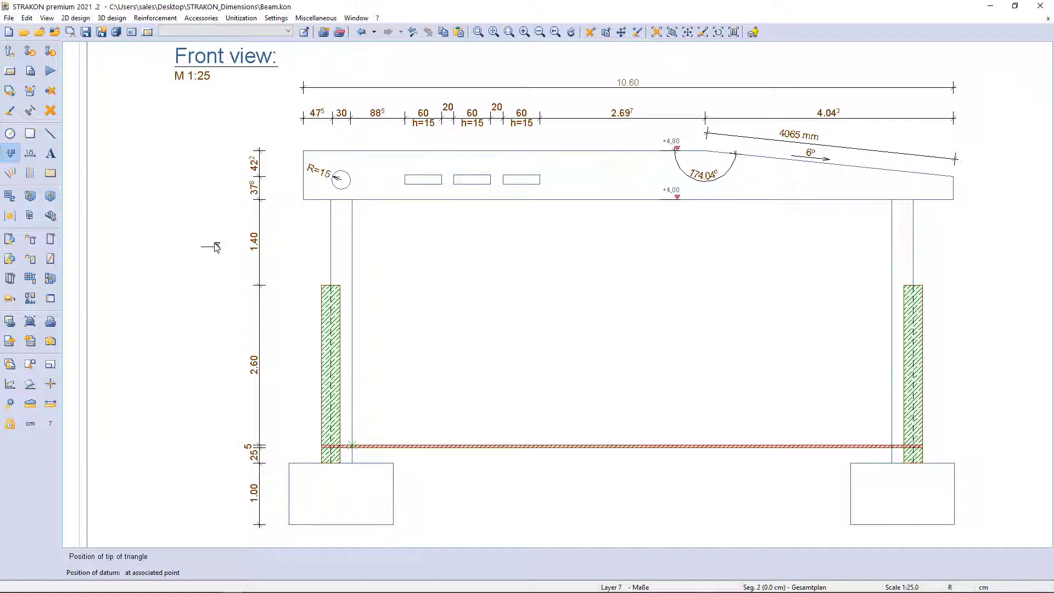
{"action": "left_click", "coordinate": [218, 437]}
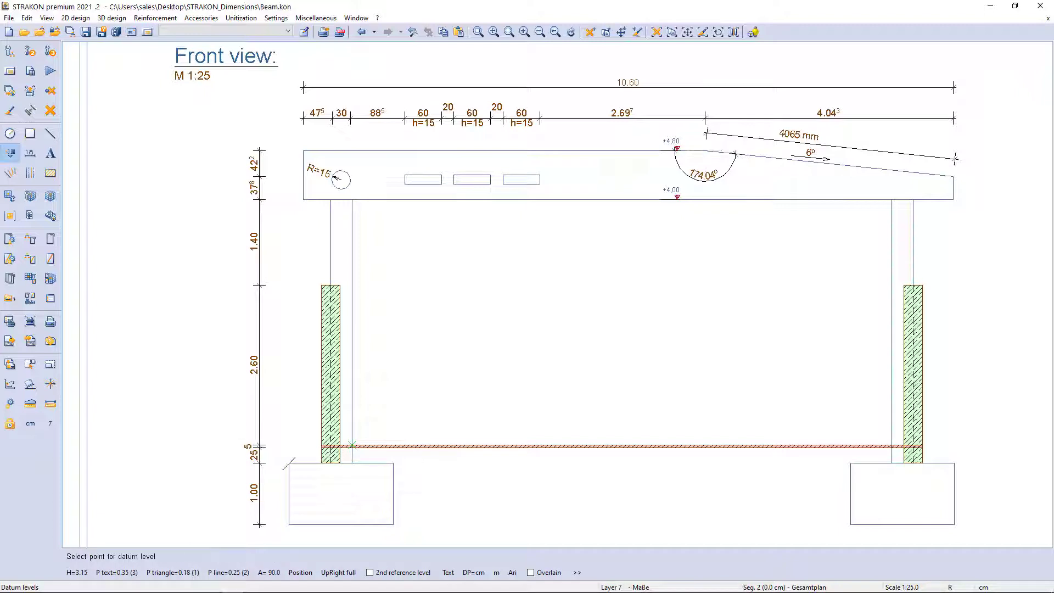
{"action": "left_click", "coordinate": [291, 462]}
{"action": "left_click", "coordinate": [322, 445]}
{"action": "left_click", "coordinate": [303, 150]}
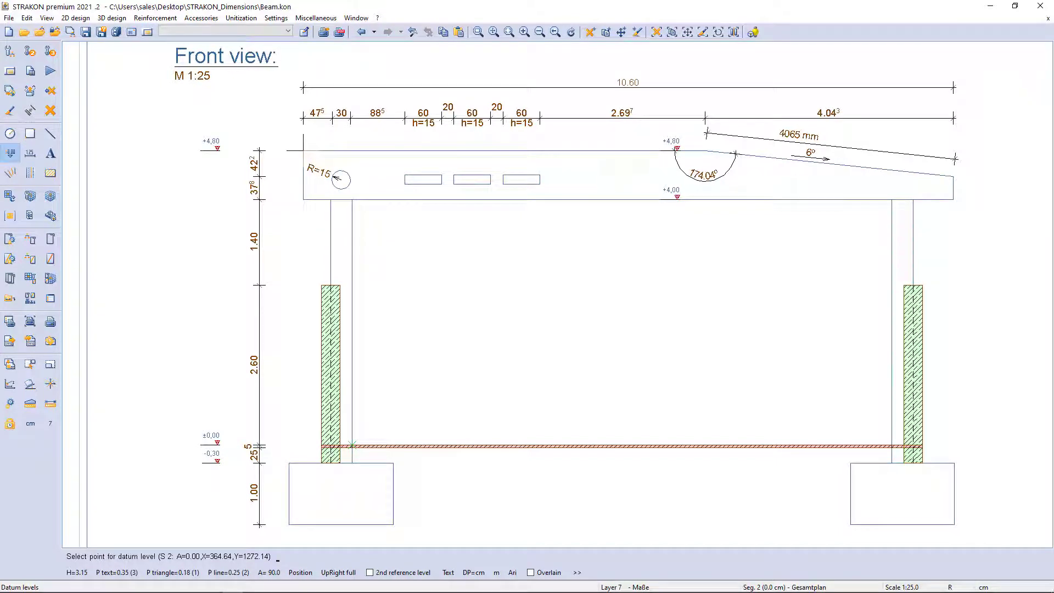
Change the datum level symbol to bottom right with a full triangle and the text position Bottom
{"action": "left_click", "coordinate": [339, 572]}
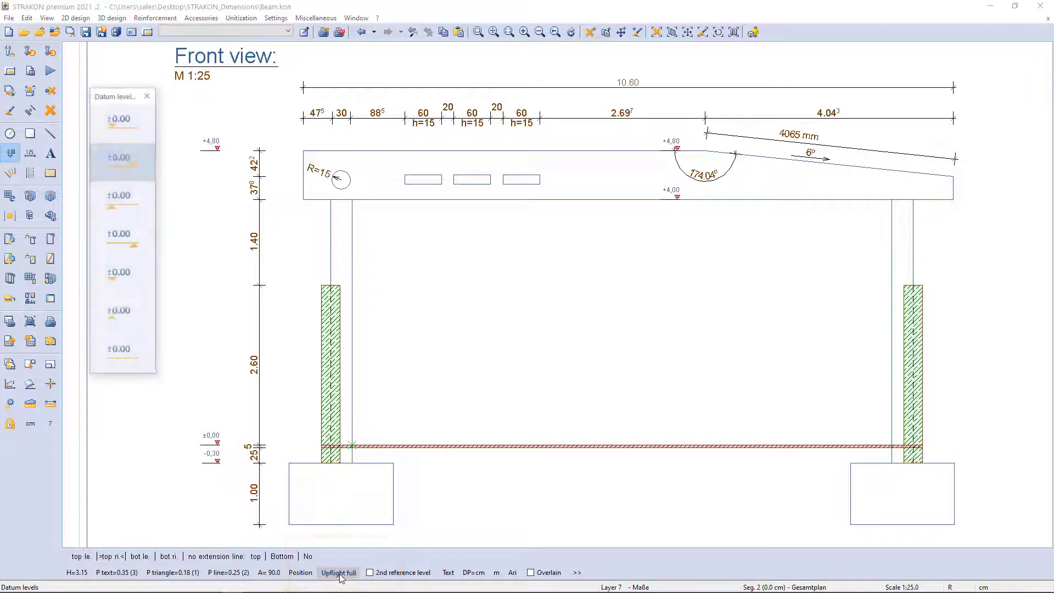
{"action": "left_click", "coordinate": [128, 235]}
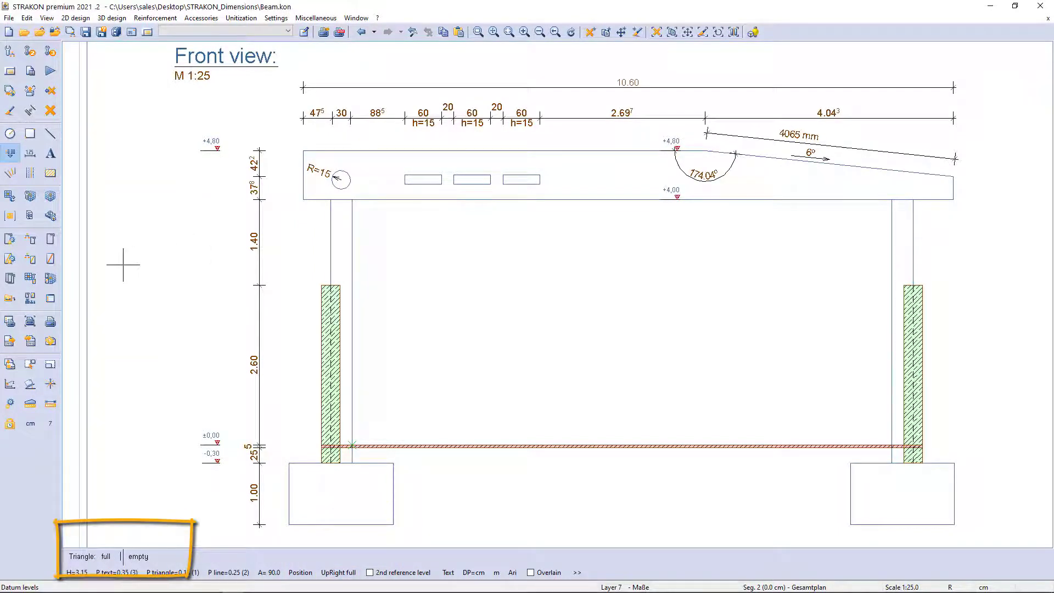
{"action": "left_click", "coordinate": [105, 557]}
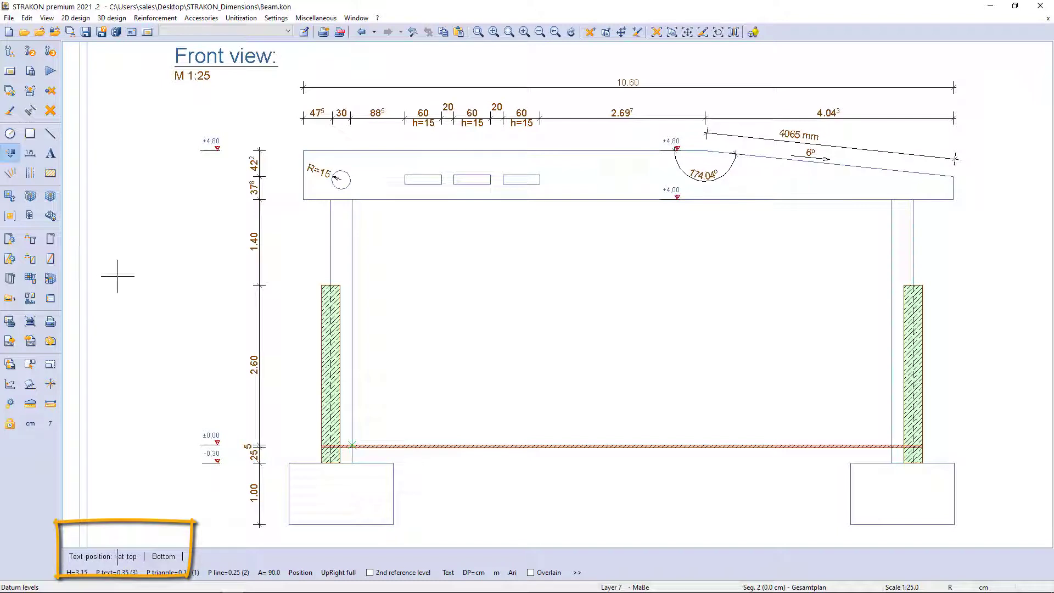
{"action": "left_click", "coordinate": [159, 272]}
Add datum levels outside the vertical chain at the beam's lower edge and the foundation's lower edge, and end the function
{"action": "left_click", "coordinate": [301, 201]}
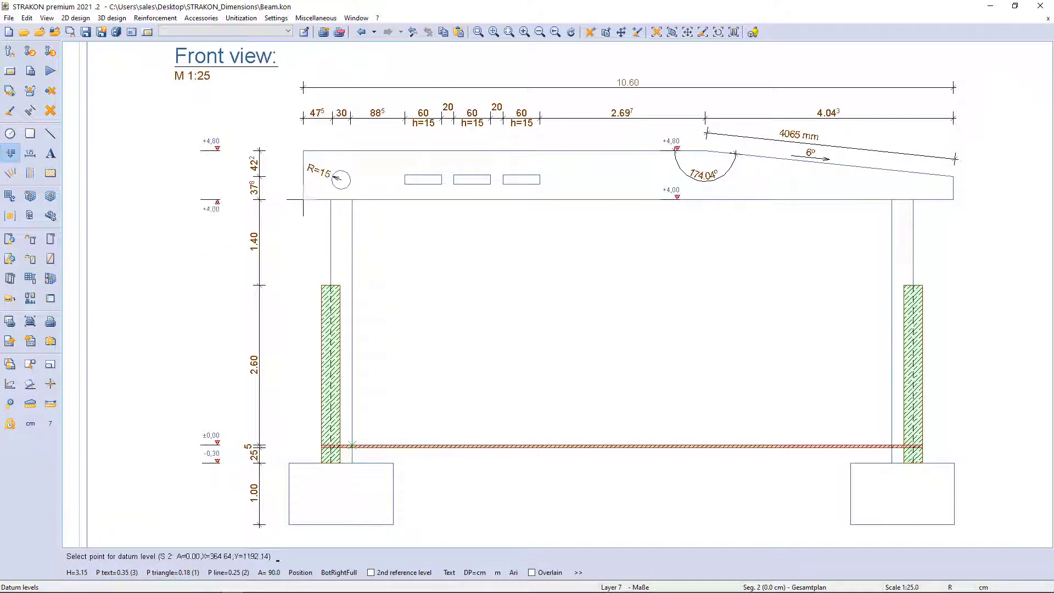
{"action": "left_click", "coordinate": [288, 526]}
{"action": "left_click_drag", "start_coordinate": [456, 301], "coordinate": [494, 334]}
{"action": "left_click_drag", "start_coordinate": [463, 260], "coordinate": [509, 311]}
{"action": "key", "text": "Escape"}
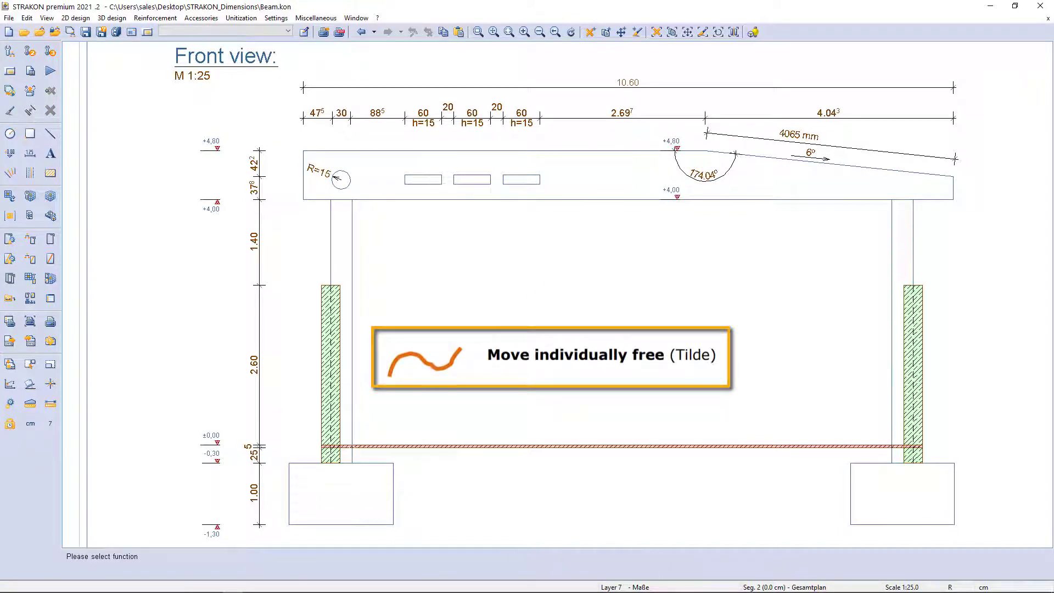
Move the mid-span datum level of the beam's upper edge freely upward, clear of the angle dimension, and refresh the screen
{"action": "key", "text": "asciitilde"}
{"action": "left_click", "coordinate": [677, 148]}
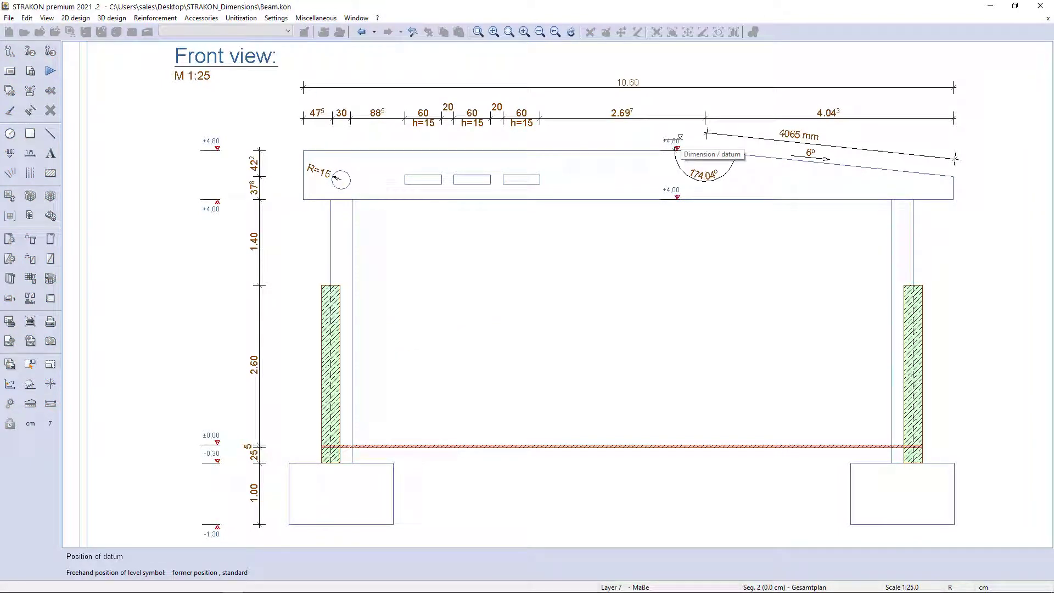
{"action": "left_click", "coordinate": [678, 134]}
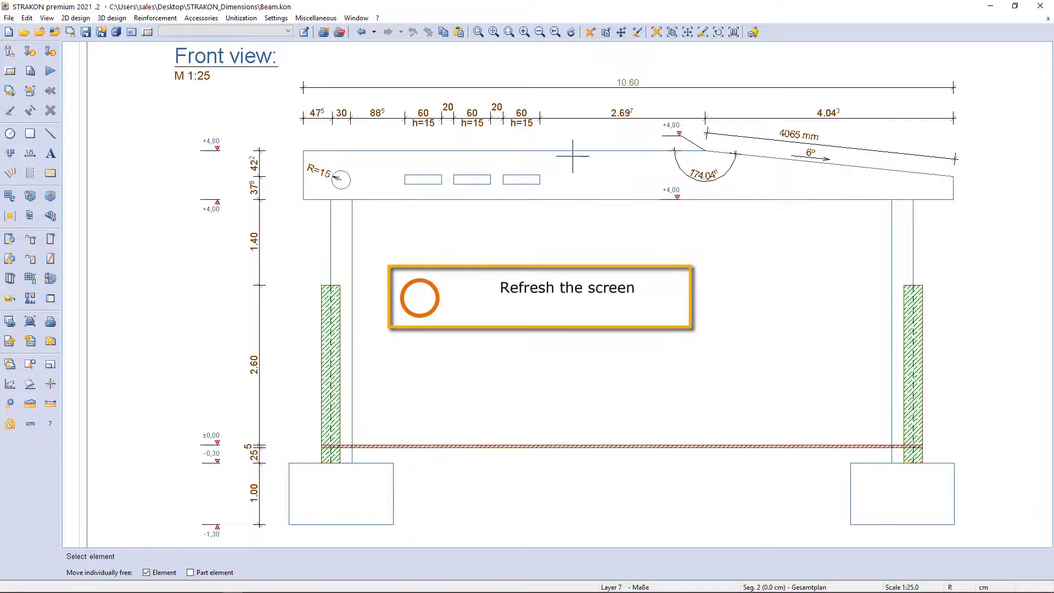
{"action": "mouse_move", "coordinate": [546, 200]}
{"action": "right_mouse_down"}
{"action": "mouse_move", "coordinate": [577, 226]}
{"action": "mouse_move", "coordinate": [548, 201]}
{"action": "right_mouse_up"}
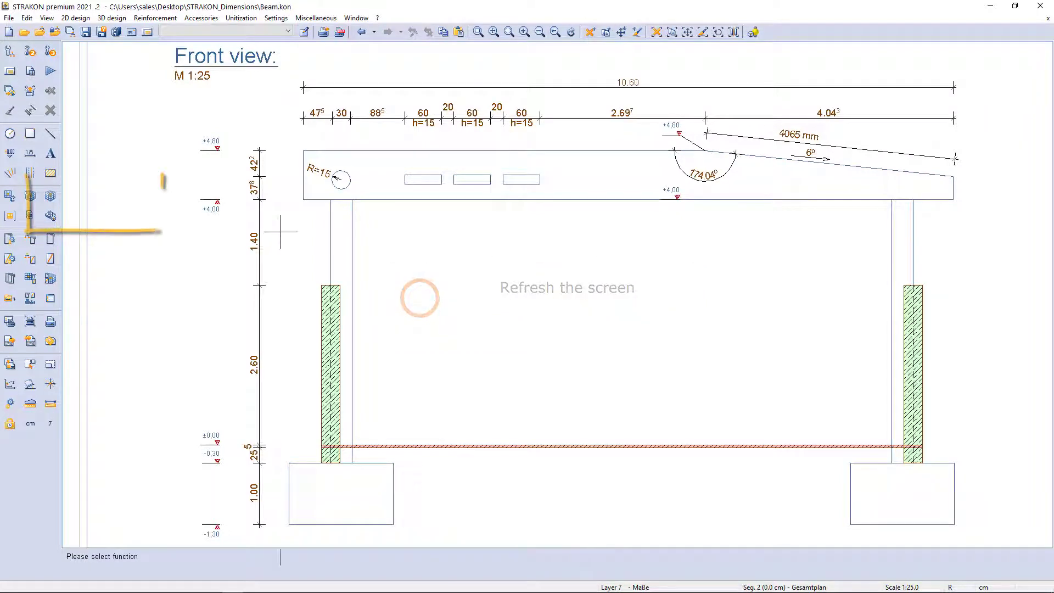
Open the 3D model in STRAKON Cube, showing the beam side with the round and rectangular openings
{"action": "left_click", "coordinate": [50, 196]}
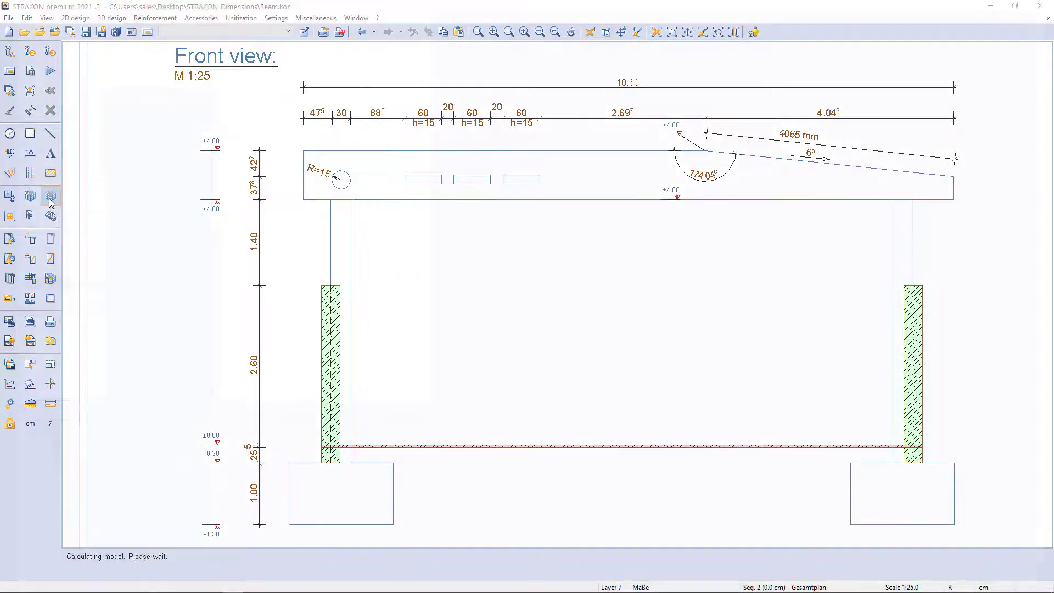
{"action": "scroll", "coordinate": [609, 214], "scroll_direction": "up", "scroll_amount": 6}
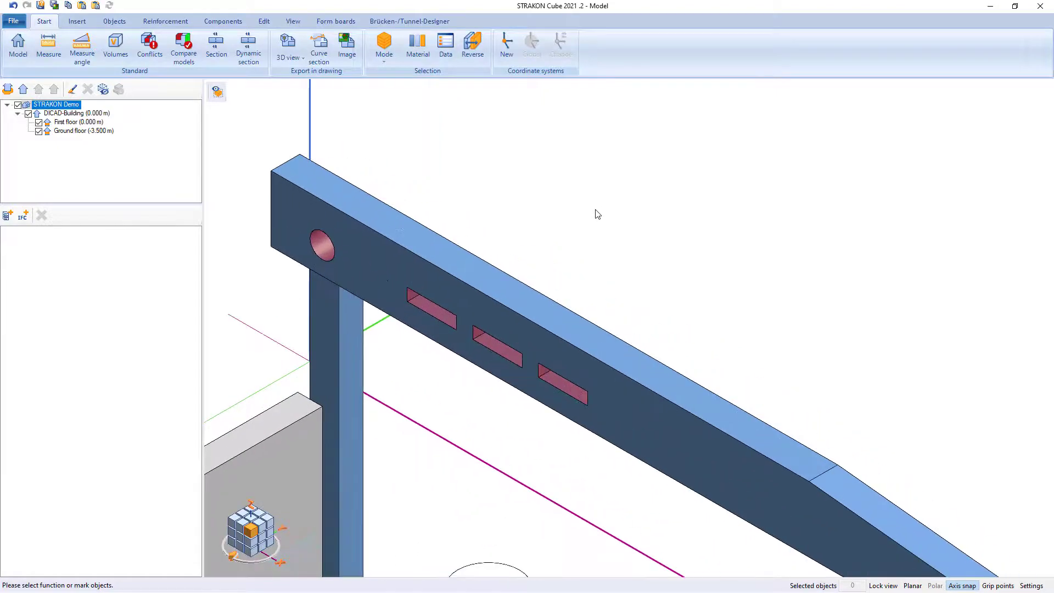
{"action": "mouse_move", "coordinate": [609, 218]}
{"action": "middle_mouse_down"}
{"action": "mouse_move", "coordinate": [632, 204]}
{"action": "mouse_move", "coordinate": [642, 214]}
{"action": "mouse_move", "coordinate": [548, 214]}
{"action": "middle_mouse_up"}
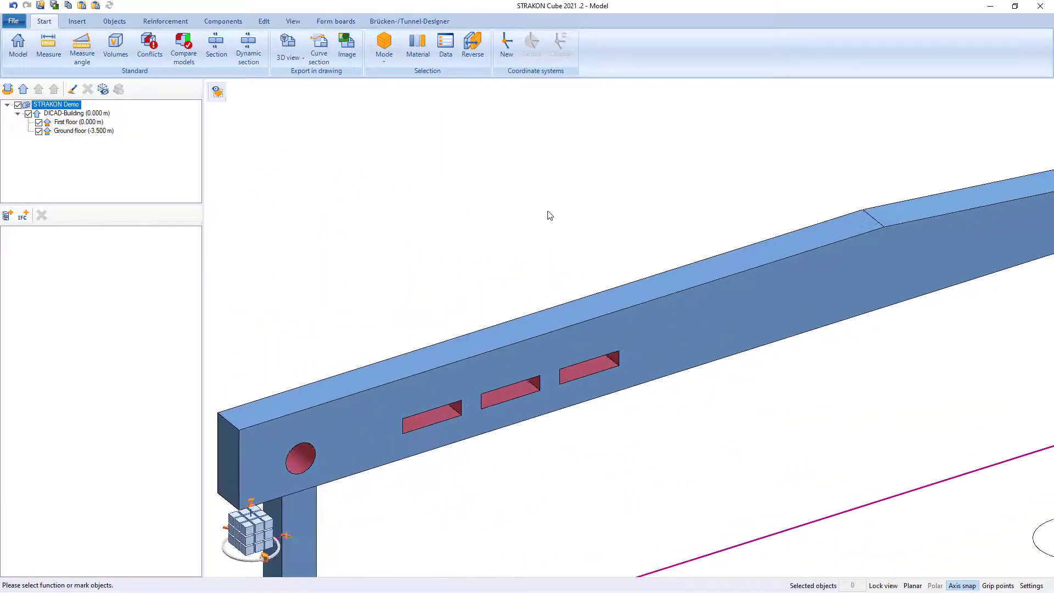
Raise the points of the beam's level top face by 10 cm using Move points, and return to the updated drawing
{"action": "left_click", "coordinate": [264, 21]}
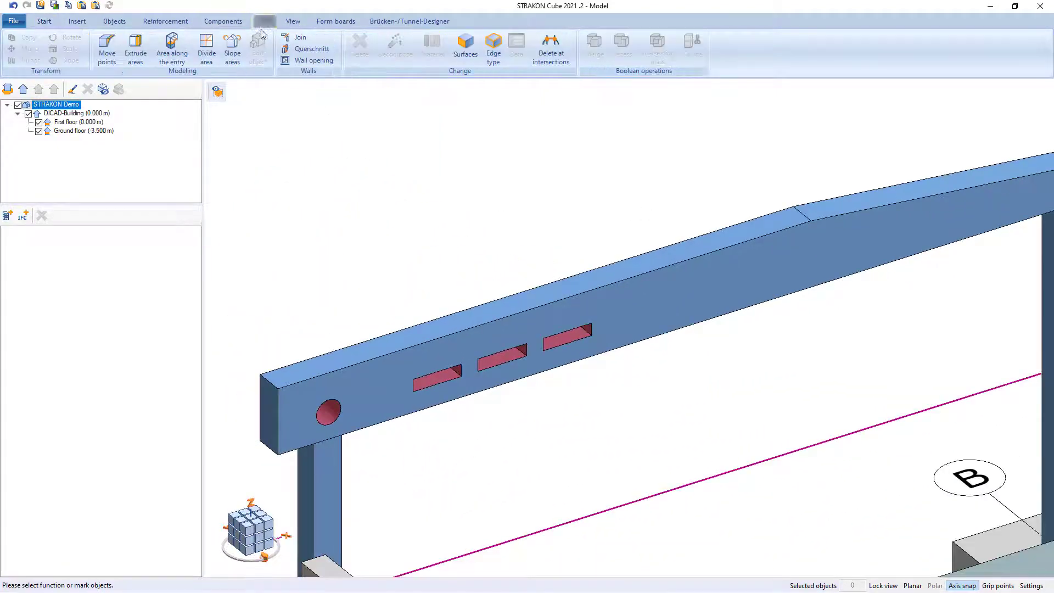
{"action": "left_click", "coordinate": [107, 54]}
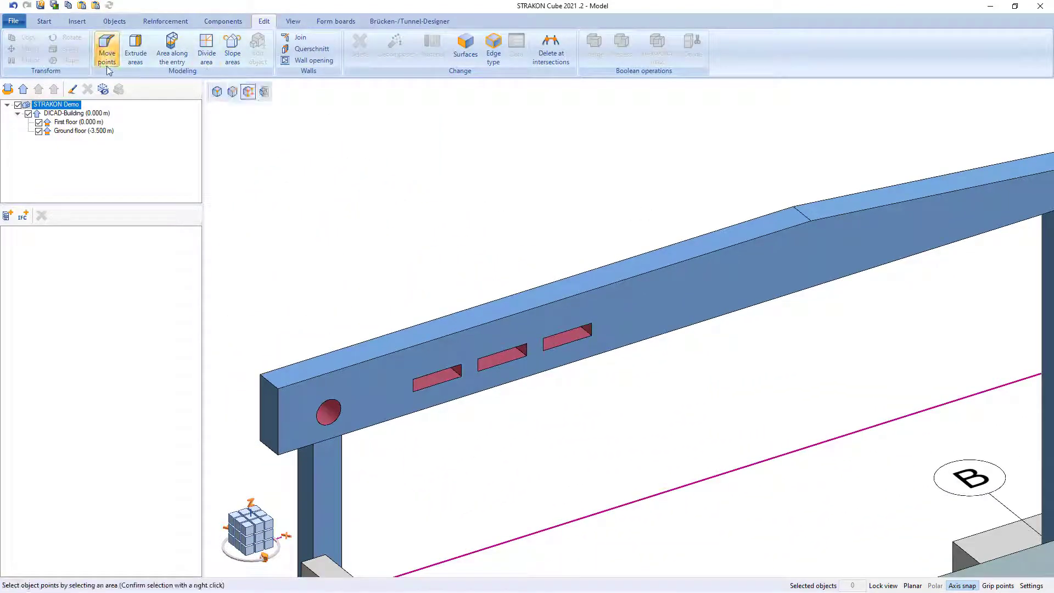
{"action": "left_click", "coordinate": [650, 259]}
{"action": "left_click", "coordinate": [278, 388]}
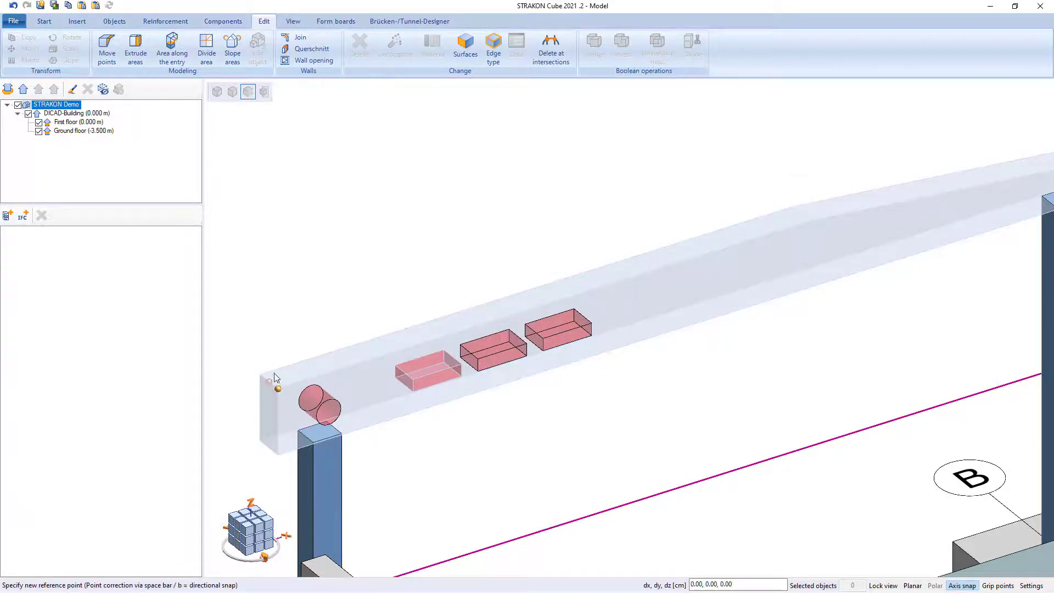
{"action": "type", "text": "10"}
{"action": "key", "text": "Return"}
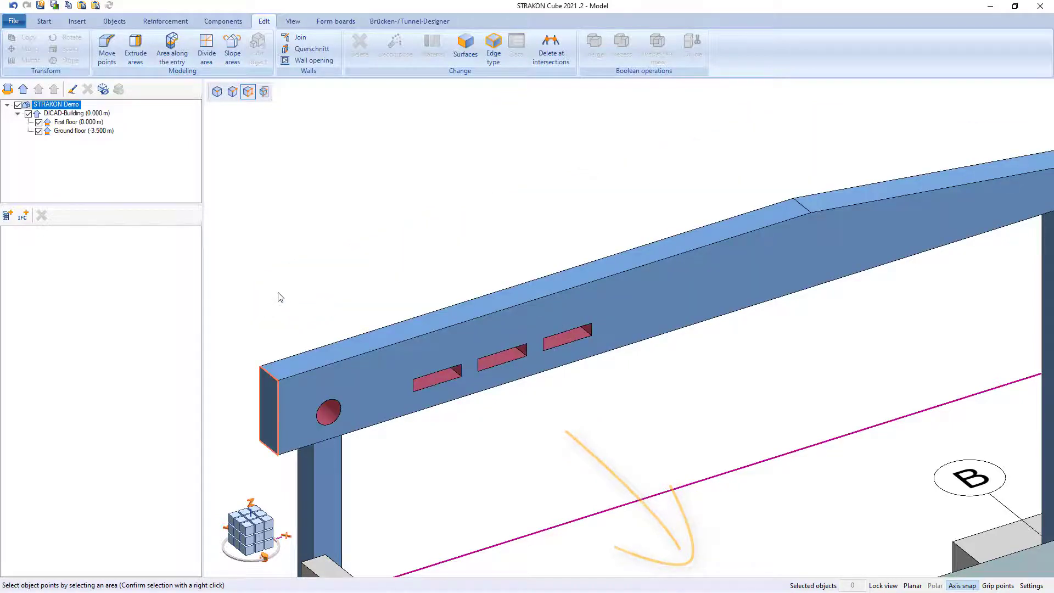
{"action": "left_click", "coordinate": [1039, 7]}
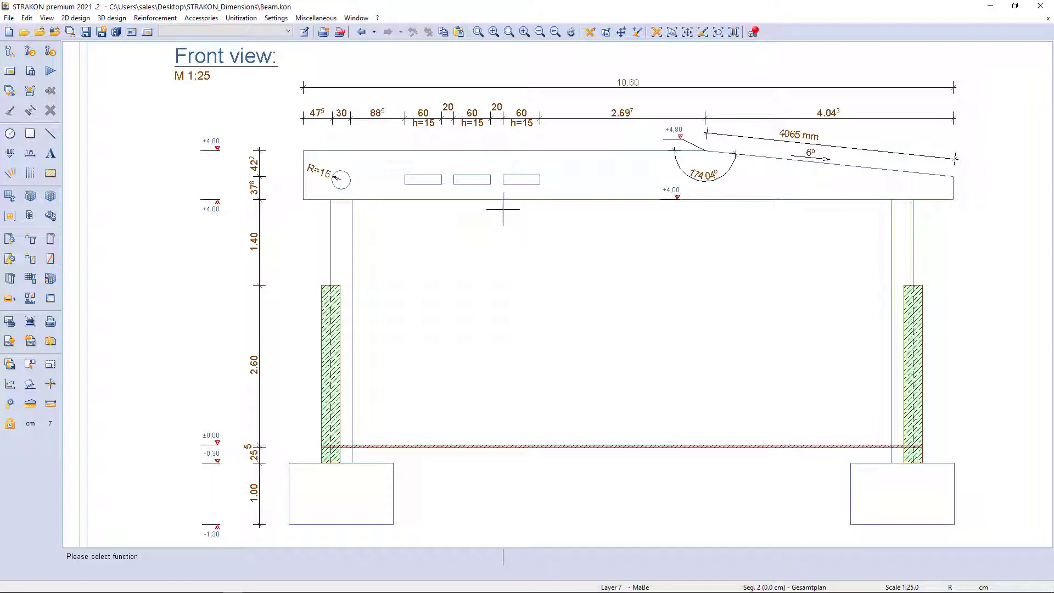
{"action": "mouse_move", "coordinate": [506, 206]}
{"action": "right_mouse_down"}
{"action": "mouse_move", "coordinate": [418, 199]}
{"action": "mouse_move", "coordinate": [531, 290]}
{"action": "right_mouse_up"}
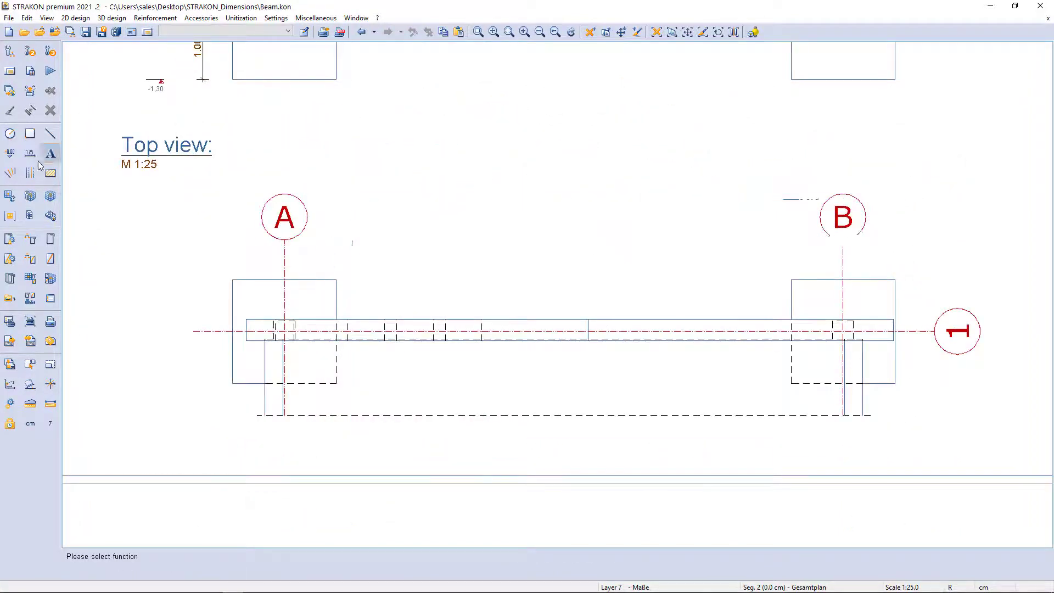
Dimension the width of the foundation at axis A in the top view, placing the dimension line just above its upper edge
{"action": "left_click", "coordinate": [30, 154]}
{"action": "left_click", "coordinate": [233, 280]}
{"action": "left_click", "coordinate": [337, 279]}
{"action": "left_click", "coordinate": [339, 270]}
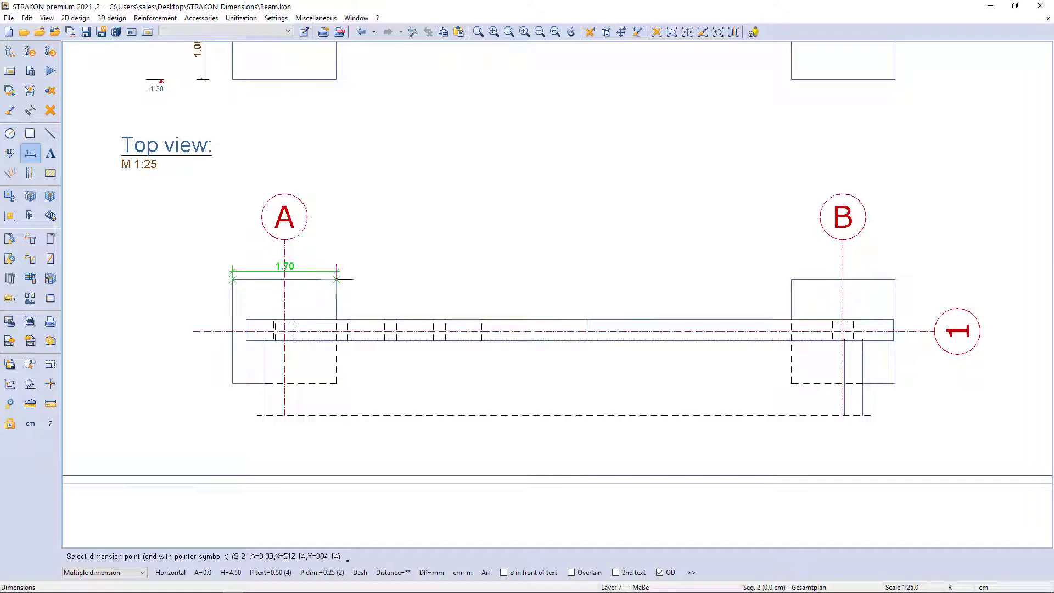
Divide the foundation's width dimension at its intersection with axis A and add an overall dimension line above it
{"action": "key", "text": "s"}
{"action": "left_click", "coordinate": [284, 282]}
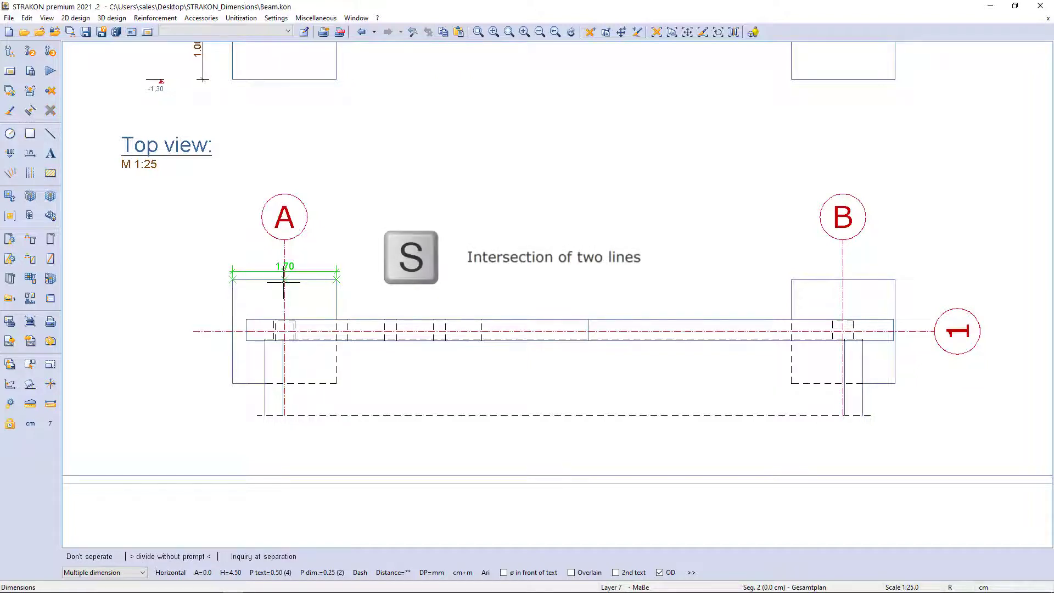
{"action": "left_click", "coordinate": [96, 556]}
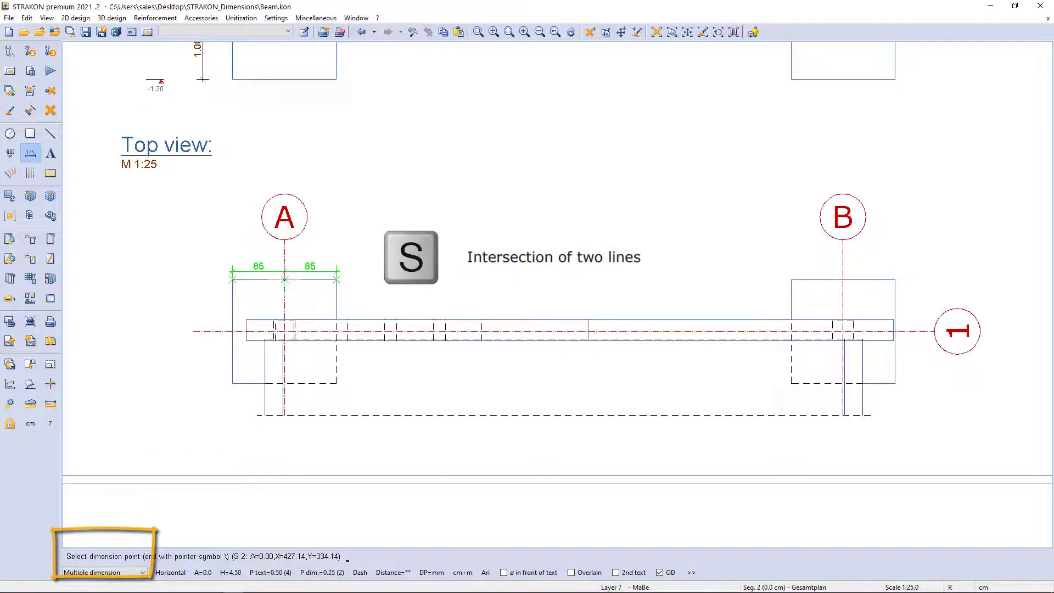
{"action": "right_click_drag", "start_coordinate": [387, 241], "coordinate": [411, 276]}
{"action": "left_click", "coordinate": [233, 255]}
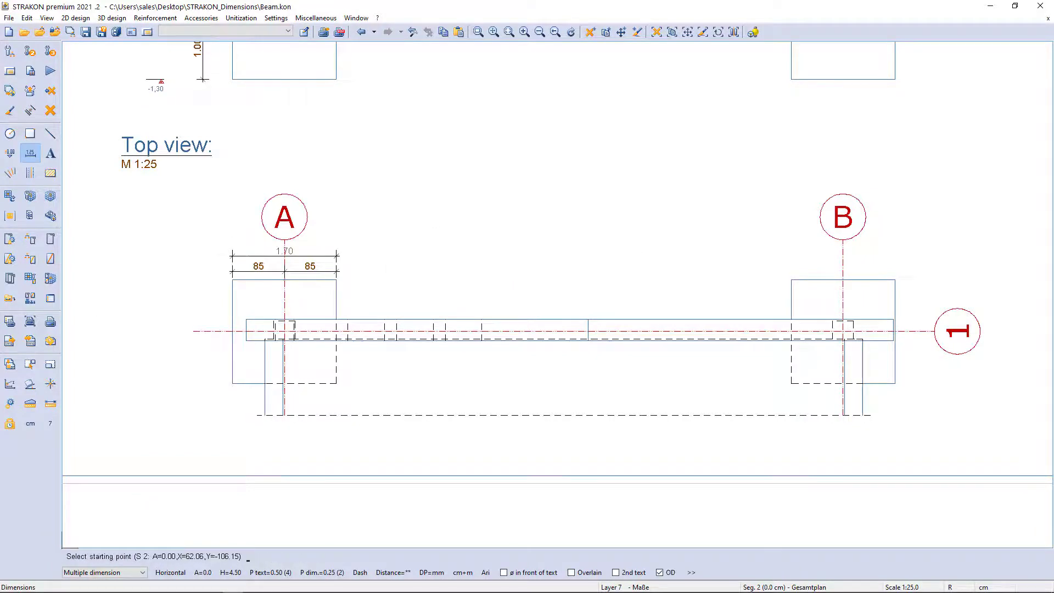
Dimension the same foundation vertically beside its outer edge, divided at axis 1, with an overall dimension line further out
{"action": "left_click", "coordinate": [233, 279]}
{"action": "left_click", "coordinate": [232, 383]}
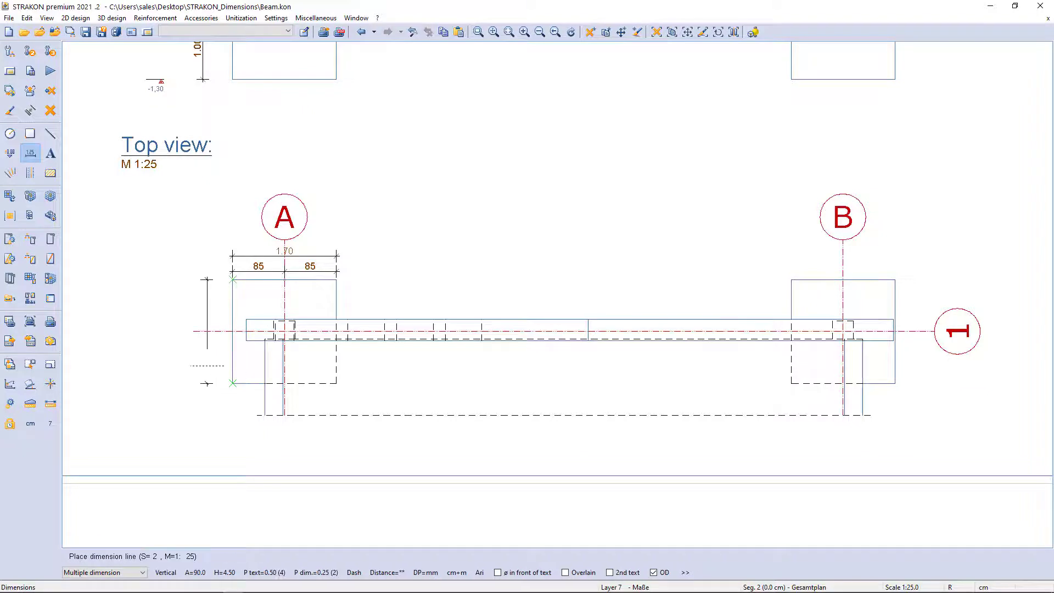
{"action": "left_click", "coordinate": [213, 333]}
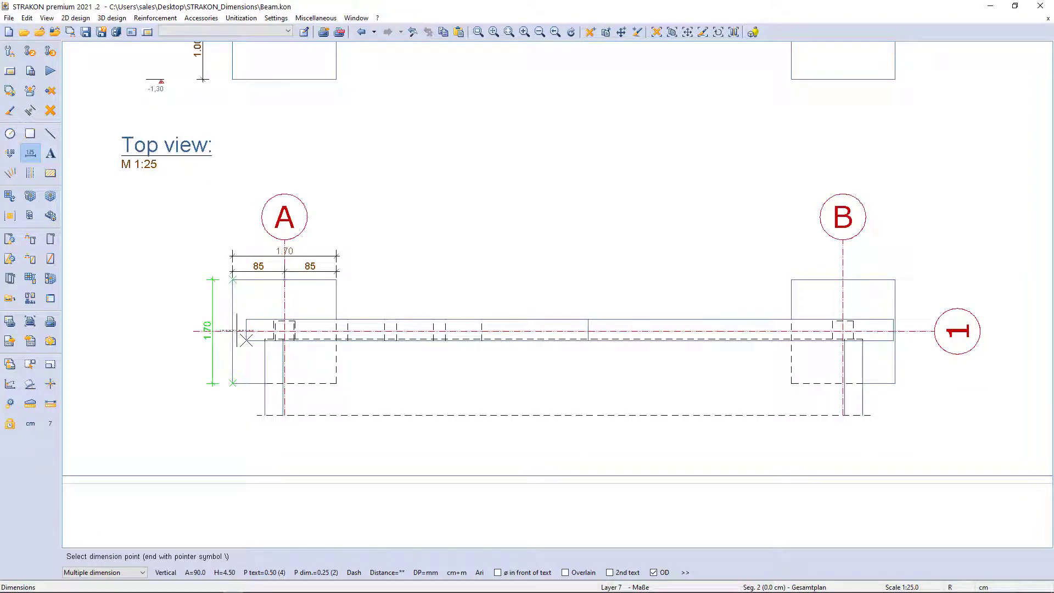
{"action": "left_click", "coordinate": [233, 331]}
{"action": "left_click", "coordinate": [105, 407]}
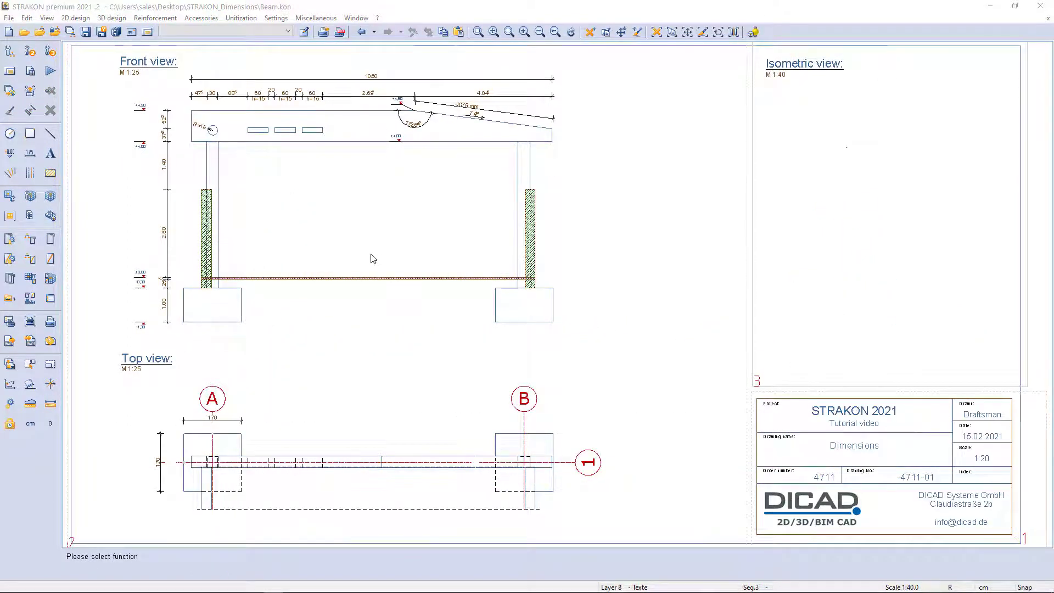
Open the 3D model in STRAKON Cube and set an isometric view showing the beam side with the openings
{"action": "left_click", "coordinate": [49, 199]}
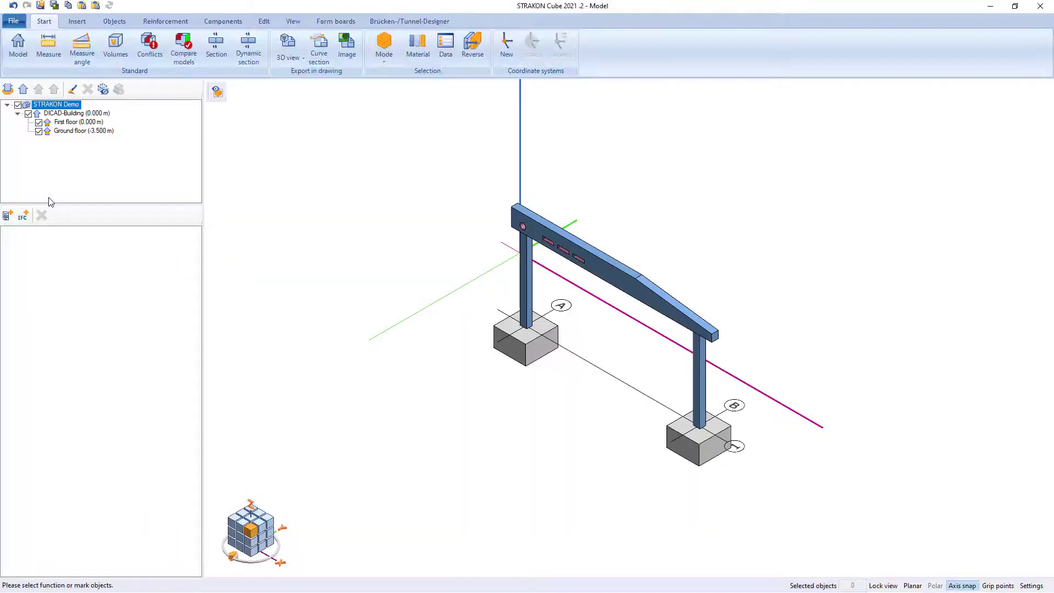
{"action": "middle_click_drag", "start_coordinate": [410, 412], "coordinate": [388, 383]}
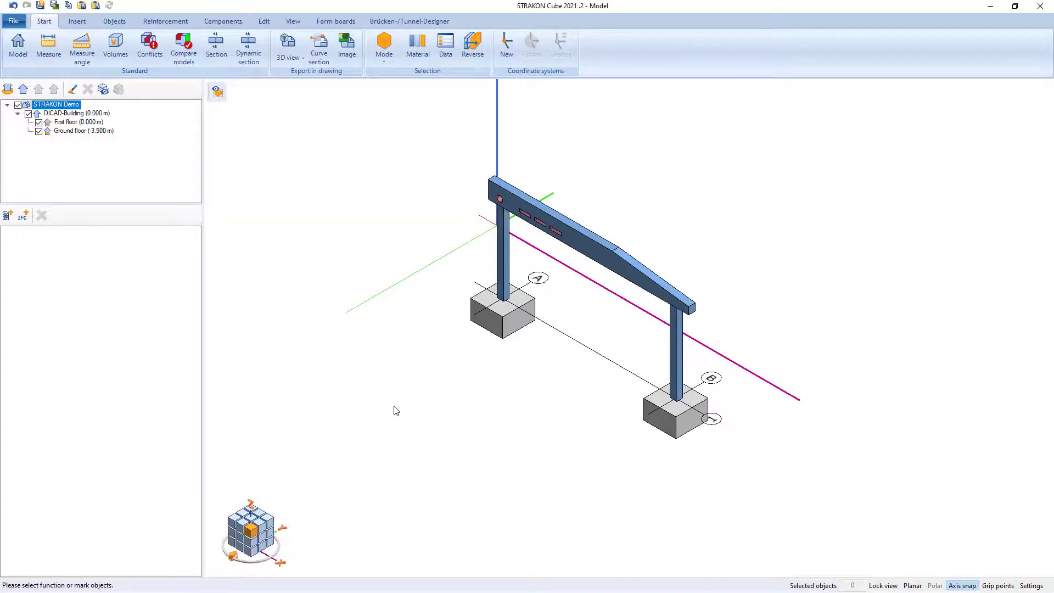
{"action": "scroll", "coordinate": [402, 444], "scroll_direction": "up", "scroll_amount": 6}
{"action": "middle_click_drag", "start_coordinate": [460, 303], "coordinate": [419, 344]}
{"action": "left_click", "coordinate": [251, 531]}
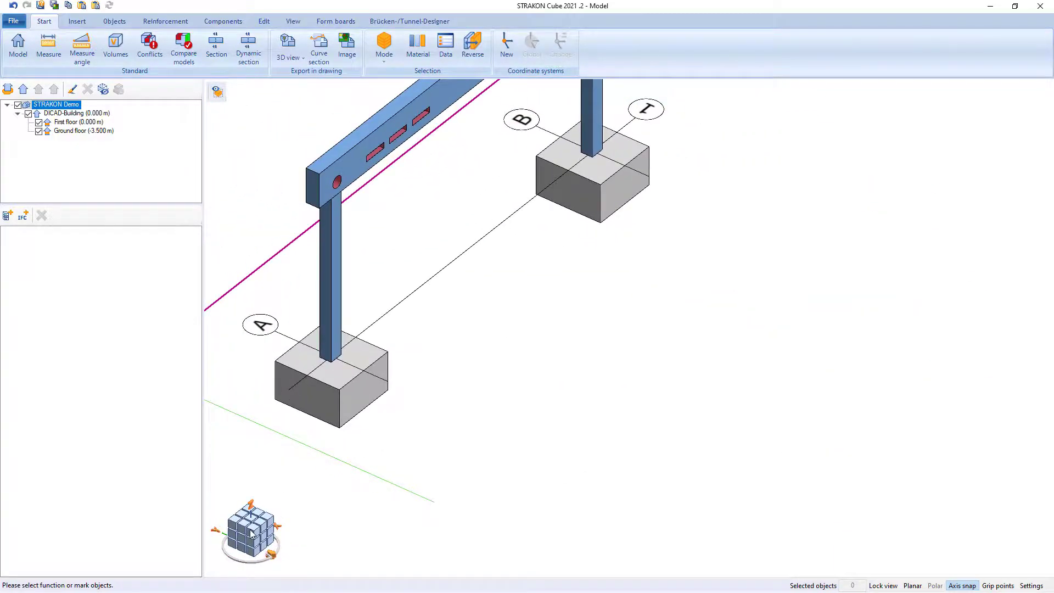
{"action": "left_click", "coordinate": [231, 519]}
{"action": "middle_click_drag", "start_coordinate": [288, 478], "coordinate": [458, 536]}
{"action": "middle_click_drag", "start_coordinate": [681, 416], "coordinate": [608, 416], "text": "shift"}
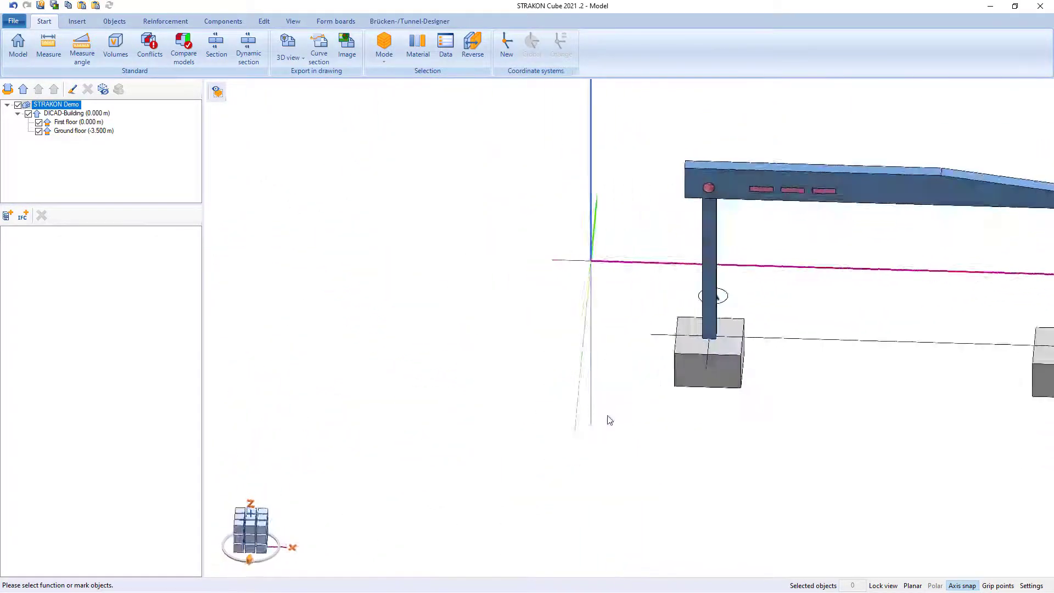
{"action": "left_click", "coordinate": [254, 542]}
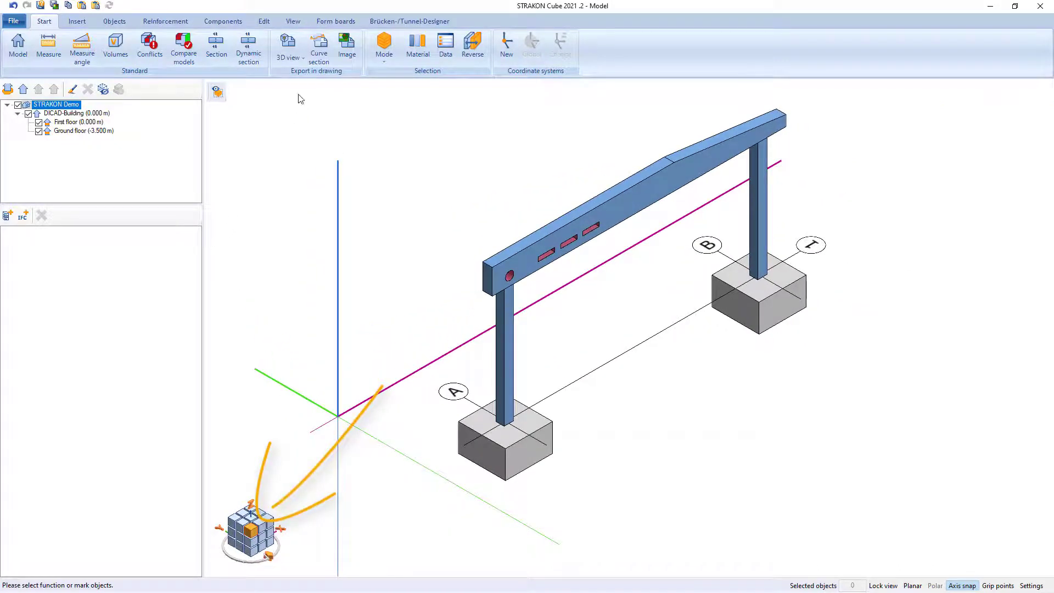
Export the 3D view by the axis A foundation's lowest front corner, scaled for isometry 1:1, into the isometric view area, and close the model
{"action": "left_click", "coordinate": [290, 57]}
{"action": "left_click", "coordinate": [316, 73]}
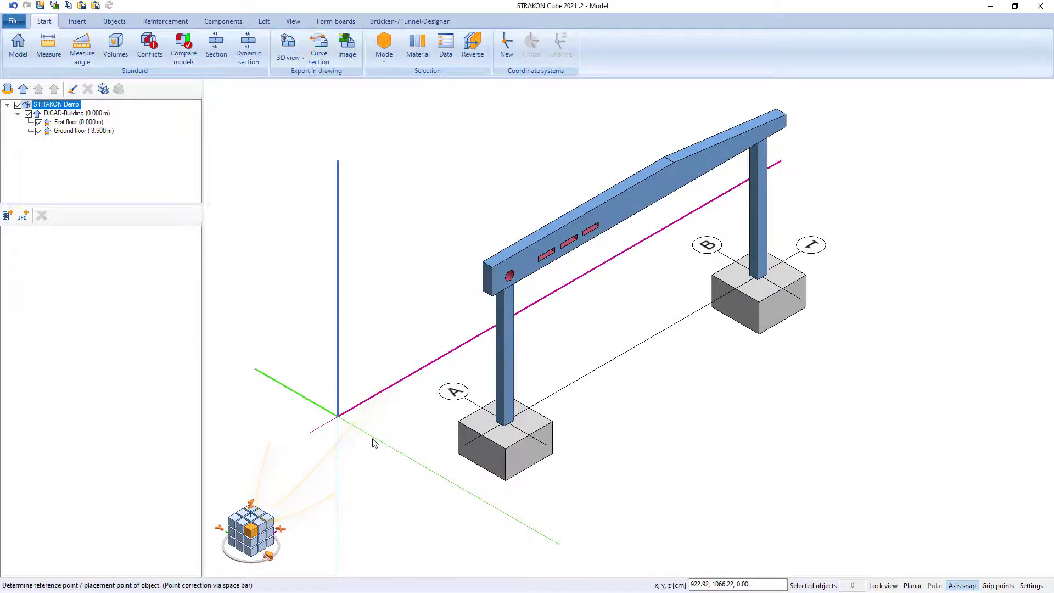
{"action": "left_click", "coordinate": [509, 484]}
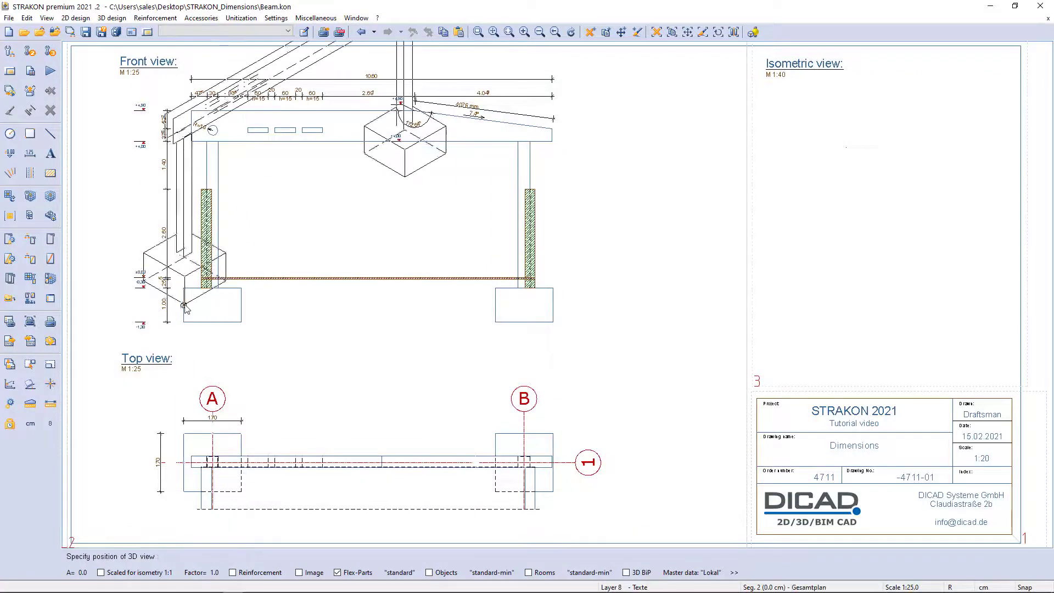
{"action": "left_click", "coordinate": [101, 572]}
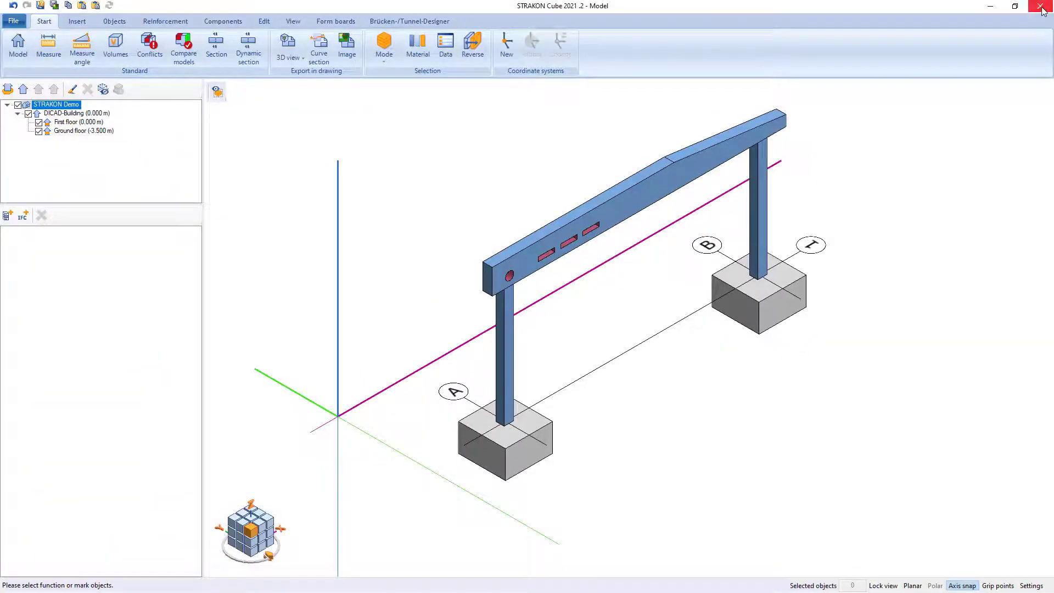
{"action": "left_click", "coordinate": [1040, 6]}
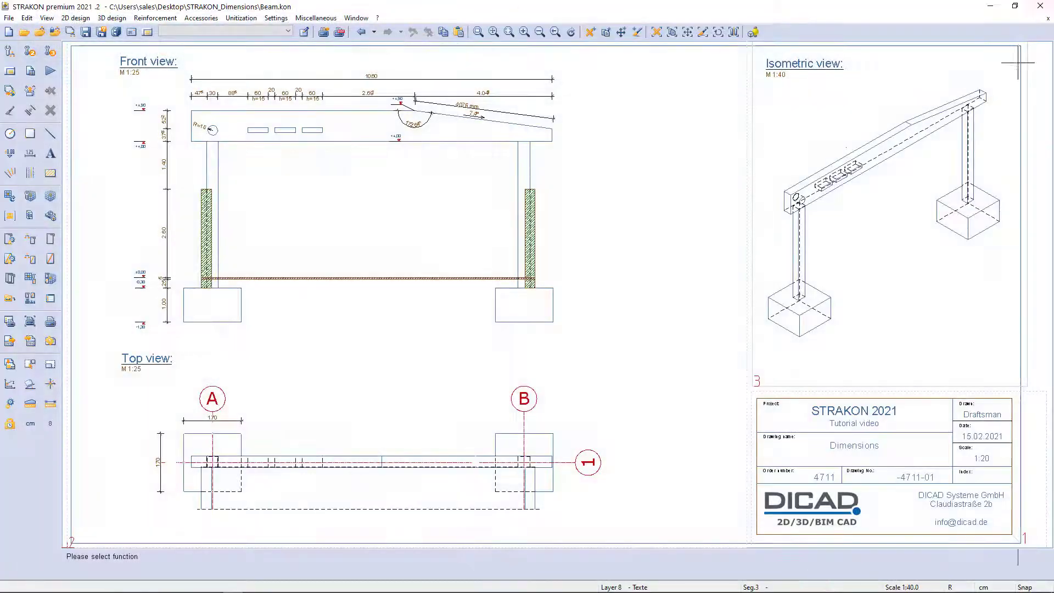
Add an isometric dimension along the near foundation's lower front edge running parallel to the beam
{"action": "left_click_drag", "start_coordinate": [702, 359], "coordinate": [969, 120]}
{"action": "mouse_move", "coordinate": [496, 257]}
{"action": "middle_mouse_down"}
{"action": "mouse_move", "coordinate": [640, 297]}
{"action": "mouse_move", "coordinate": [644, 287]}
{"action": "middle_mouse_up"}
{"action": "scroll", "coordinate": [574, 242], "scroll_direction": "down", "scroll_amount": 1}
{"action": "left_click", "coordinate": [26, 157]}
{"action": "left_click", "coordinate": [144, 573]}
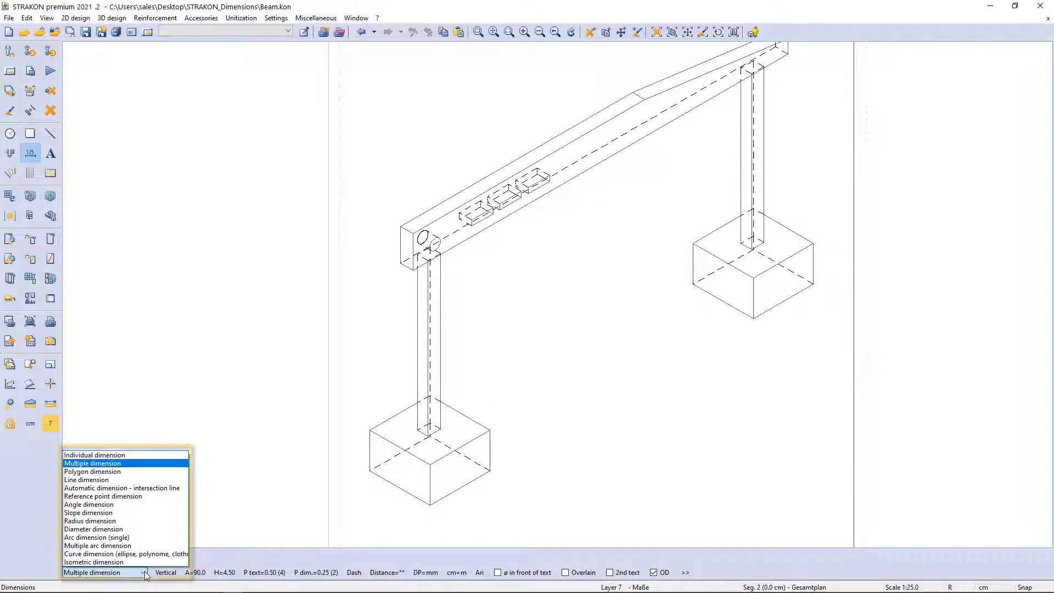
{"action": "left_click", "coordinate": [121, 563]}
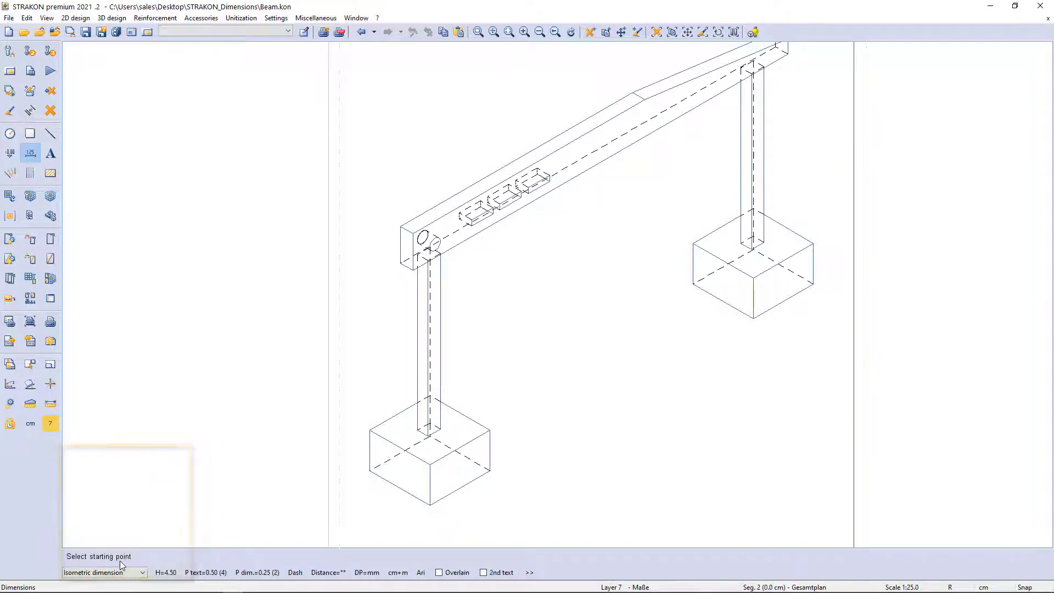
{"action": "key", "text": "space"}
{"action": "left_click", "coordinate": [490, 470]}
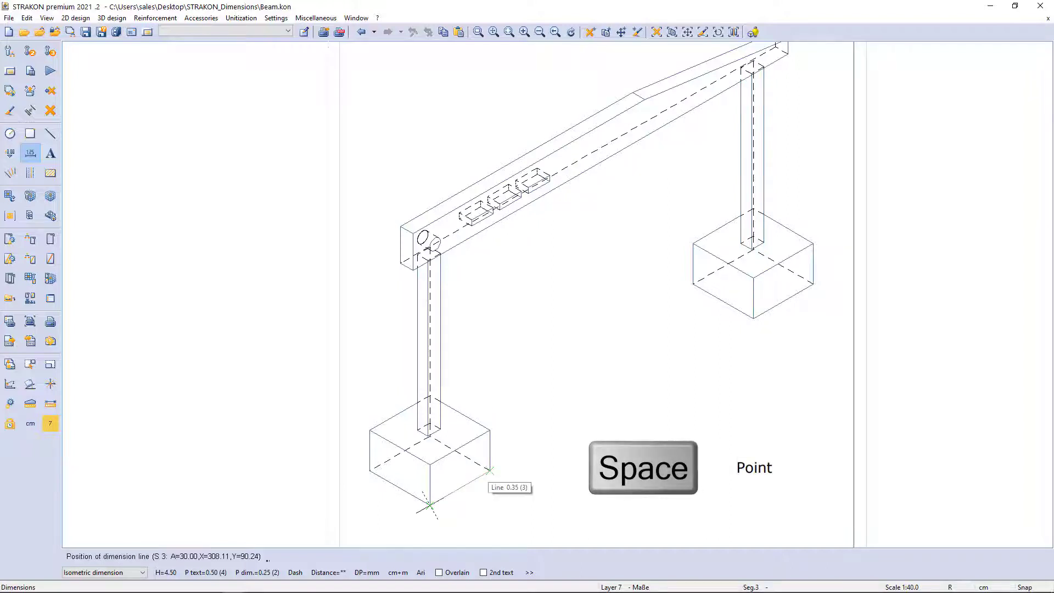
{"action": "left_click", "coordinate": [466, 526]}
Add a second isometric dimension along the near foundation's other lower front edge, perpendicular to the beam
{"action": "key", "text": "space"}
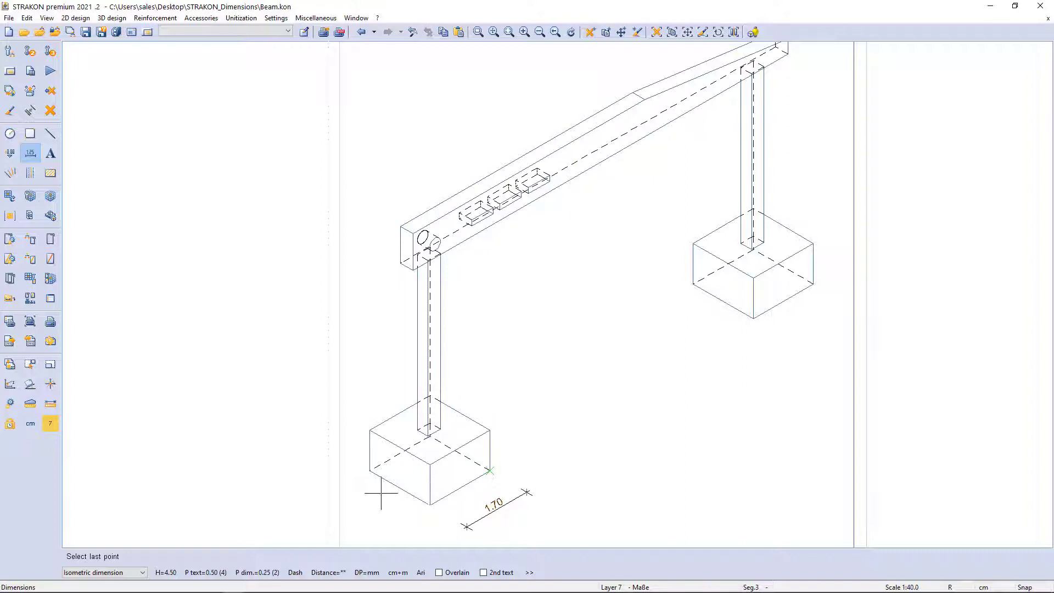
{"action": "left_click", "coordinate": [430, 505]}
{"action": "left_click", "coordinate": [348, 483]}
{"action": "right_click_drag", "start_coordinate": [614, 424], "coordinate": [628, 421]}
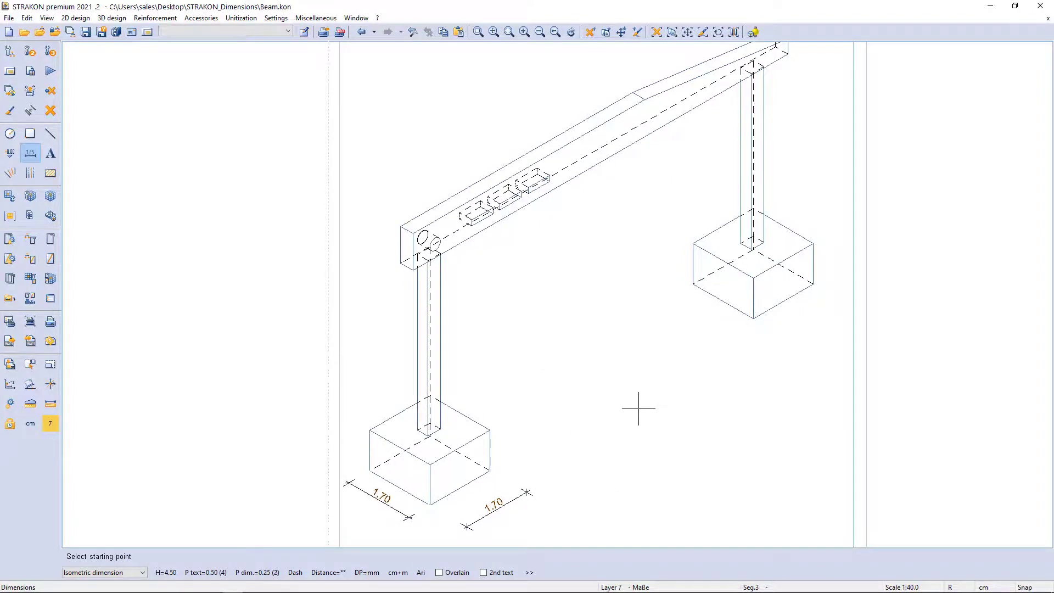
{"action": "scroll", "coordinate": [637, 408], "scroll_direction": "down", "scroll_amount": 2}
{"action": "right_click_drag", "start_coordinate": [615, 357], "coordinate": [653, 433]}
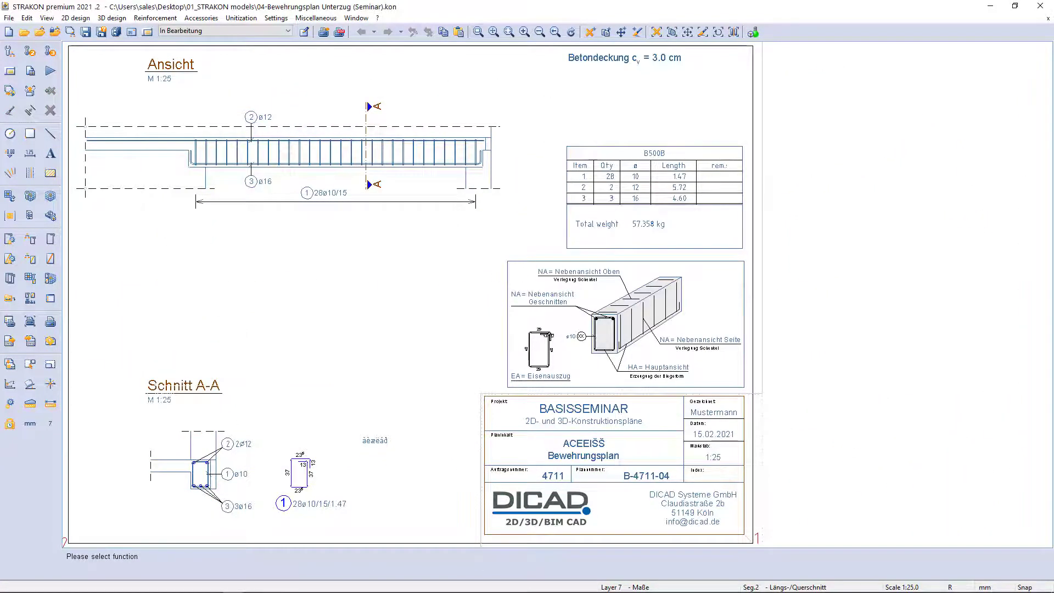
In the beam reinforcement plan's elevation, dimension the downstand beam's full lower edge, placing the line below the stirrup range
{"action": "right_click_drag", "start_coordinate": [169, 289], "coordinate": [619, 82]}
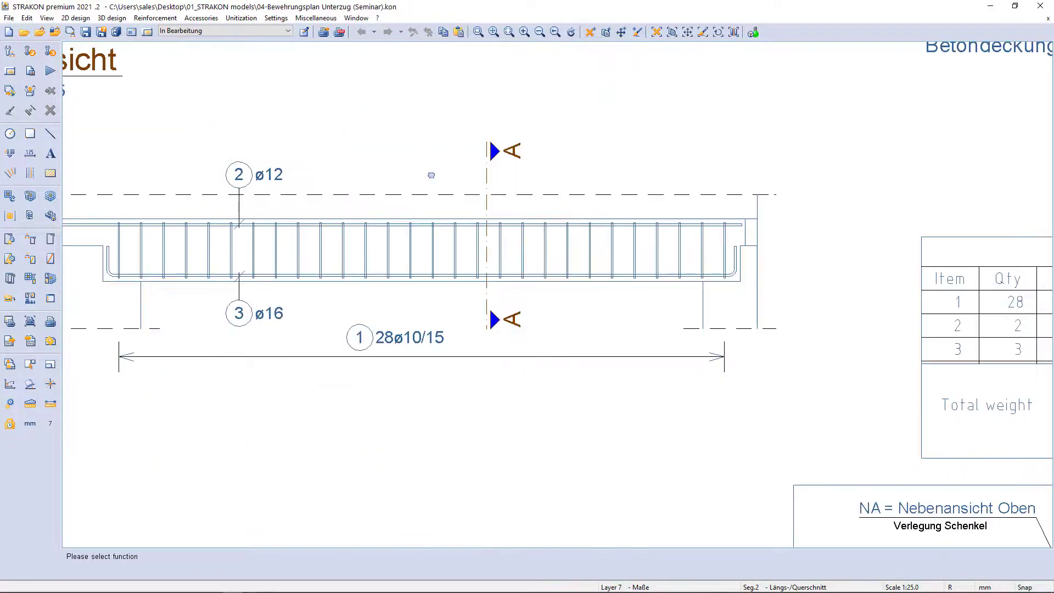
{"action": "middle_click_drag", "start_coordinate": [431, 176], "coordinate": [469, 172]}
{"action": "left_click", "coordinate": [30, 153]}
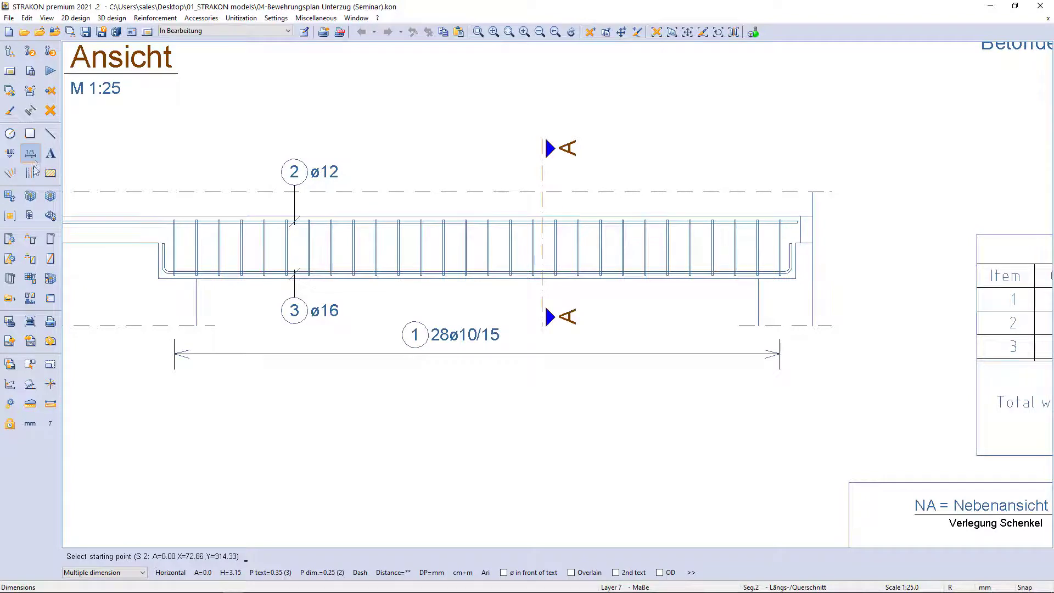
{"action": "left_click", "coordinate": [158, 278]}
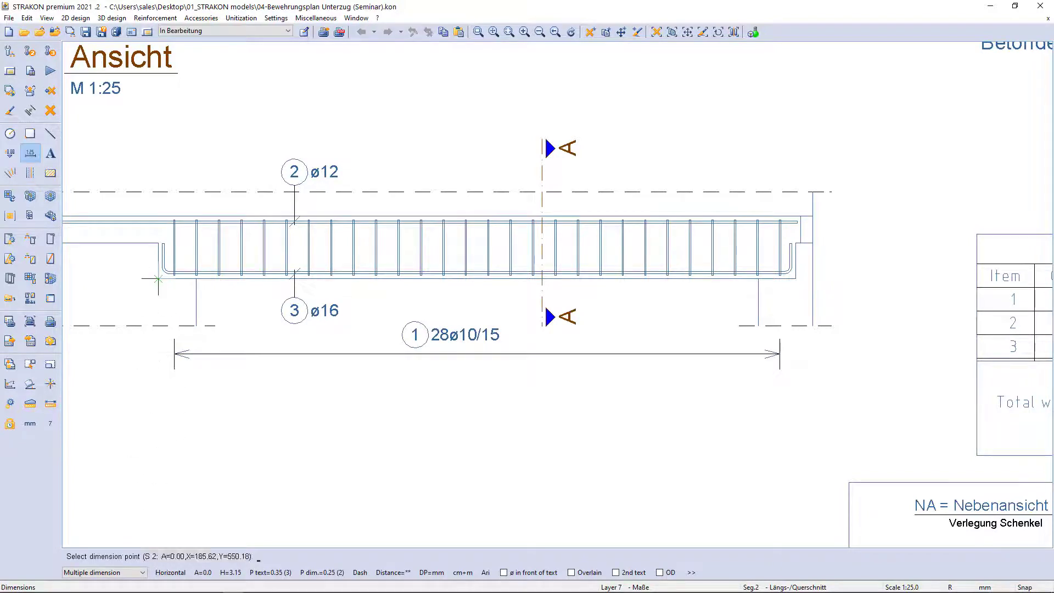
{"action": "left_click", "coordinate": [795, 278]}
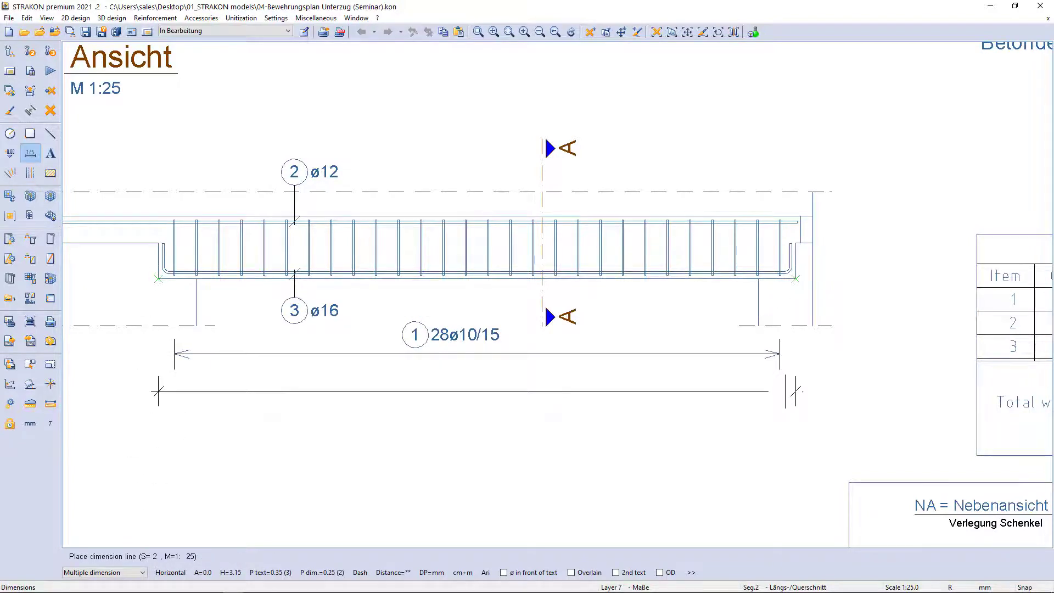
{"action": "left_click", "coordinate": [796, 392]}
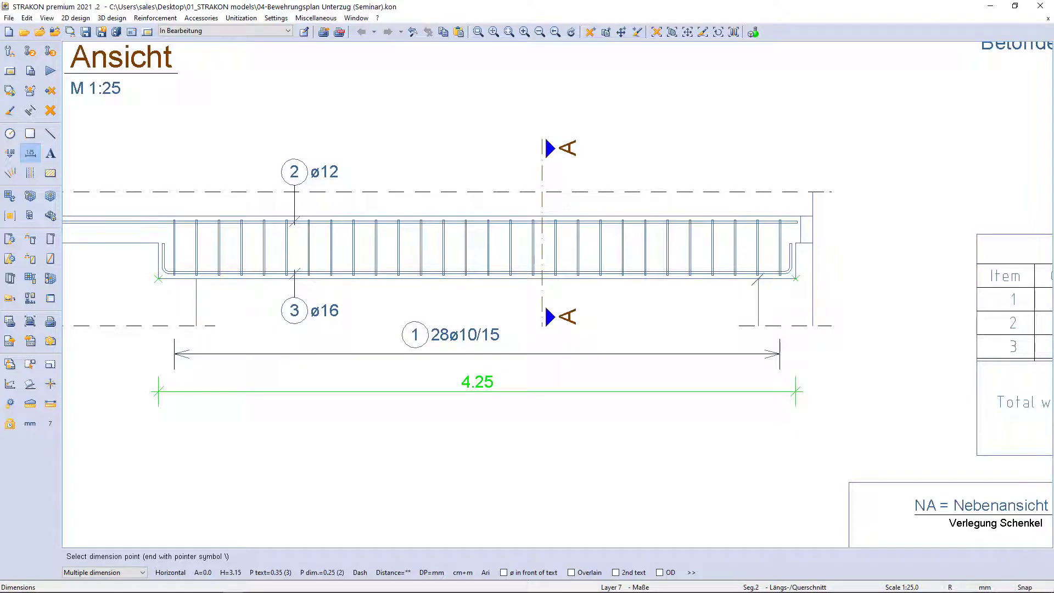
Enable automatic snapping to re-bar points when dimensioning, and divide the beam dimension at the last and first stirrups
{"action": "right_click", "coordinate": [627, 433]}
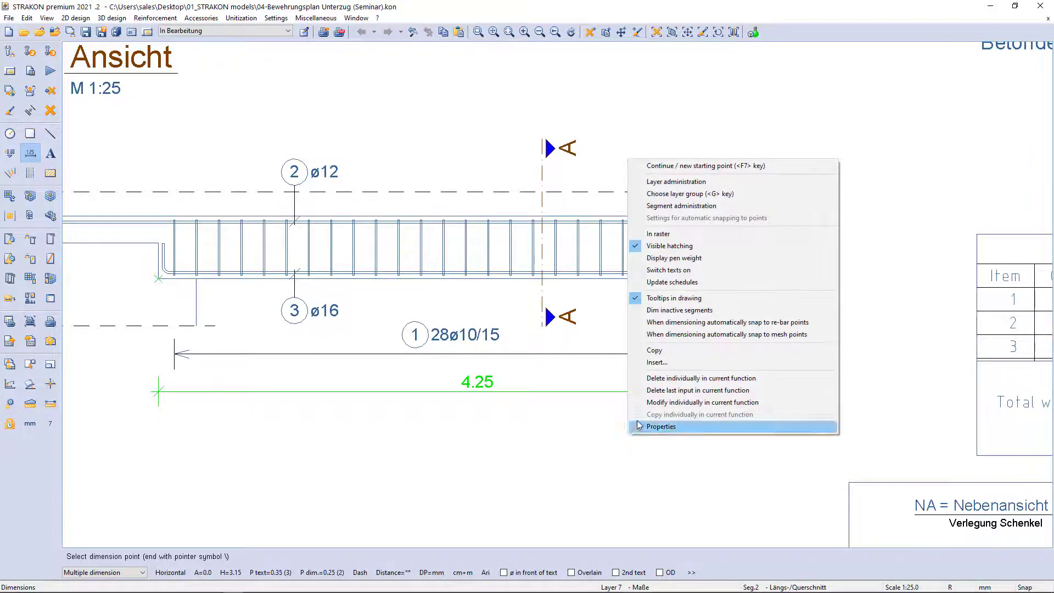
{"action": "left_click", "coordinate": [712, 328]}
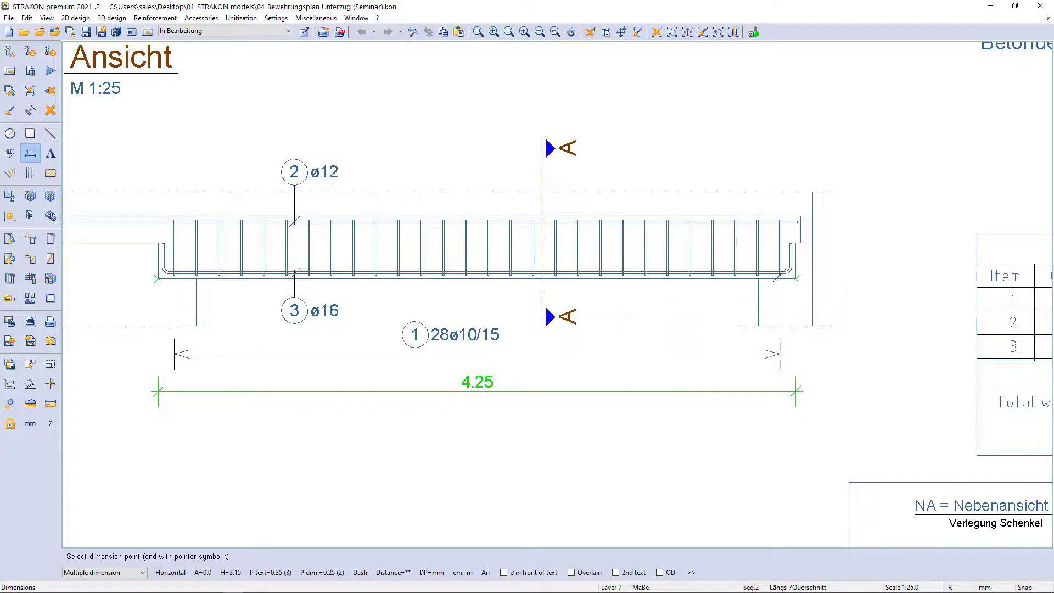
{"action": "left_click", "coordinate": [779, 274]}
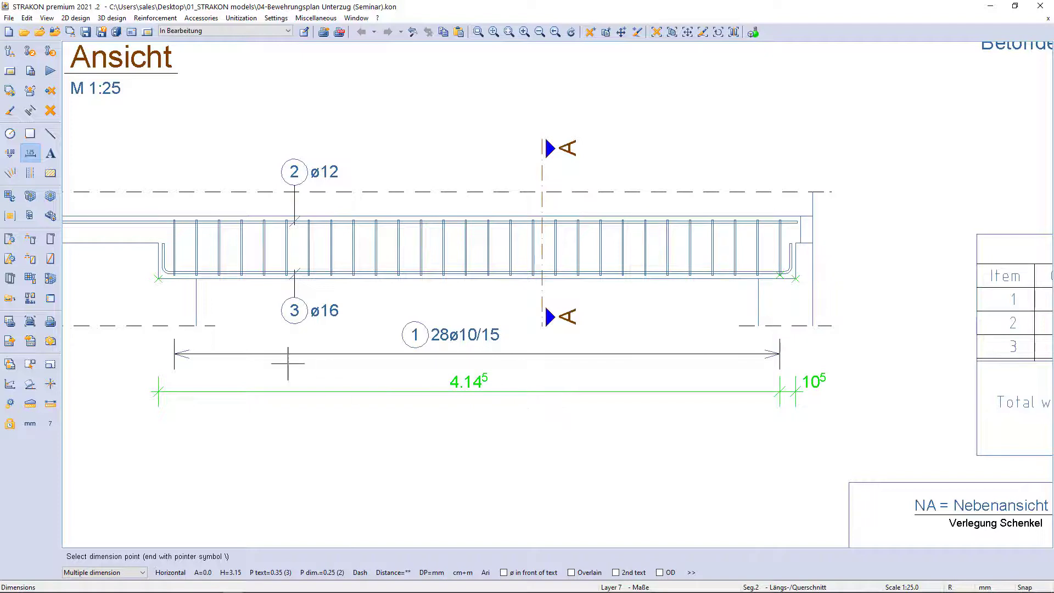
{"action": "left_click", "coordinate": [174, 274]}
{"action": "left_click", "coordinate": [385, 436]}
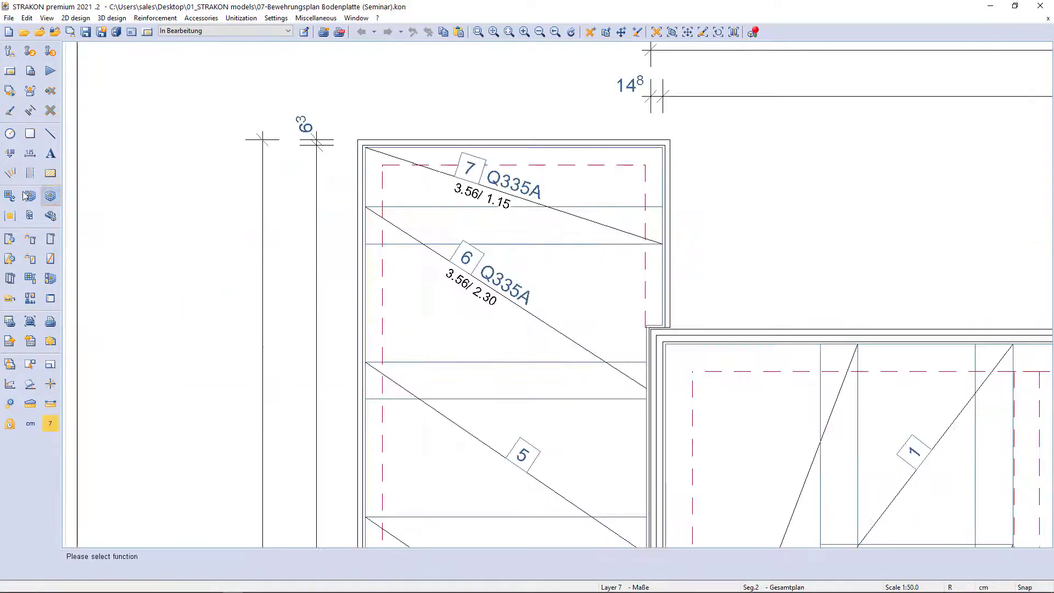